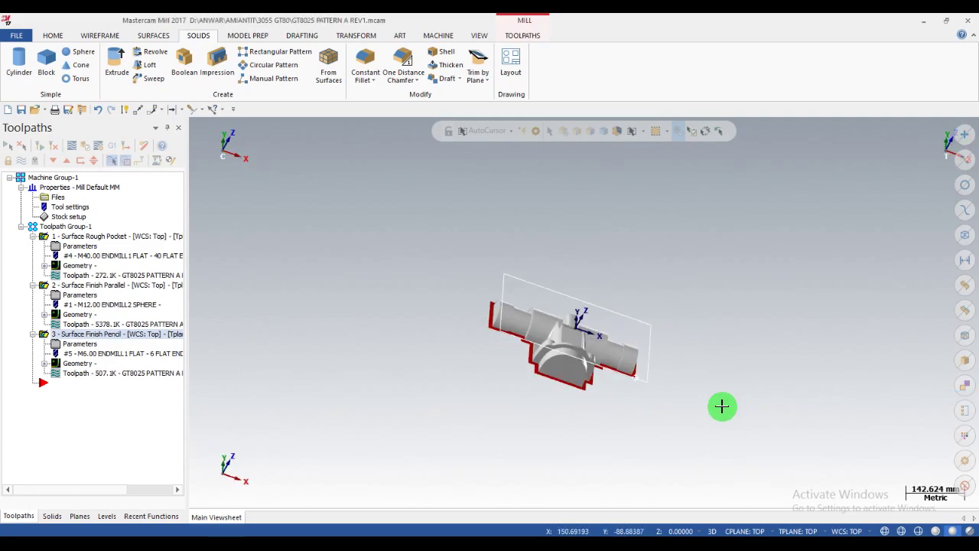
# Orbit and zoom the model so the pocket faces the view.
pyautogui.scroll(1, 645, 359)
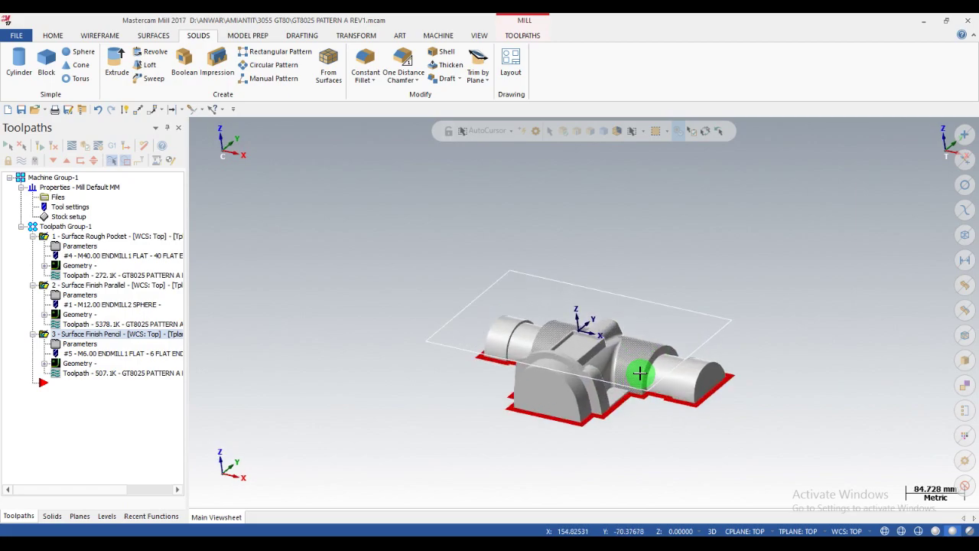
pyautogui.scroll(2, 638, 370)
pyautogui.scroll(2, 638, 372)
pyautogui.moveTo(578, 288)
pyautogui.mouseDown(button='middle')
pyautogui.moveTo(586, 339)
pyautogui.moveTo(604, 317)
pyautogui.moveTo(569, 296)
pyautogui.moveTo(633, 292)
pyautogui.moveTo(609, 295)
pyautogui.moveTo(583, 384)
pyautogui.moveTo(656, 391)
pyautogui.moveTo(551, 367)
pyautogui.moveTo(567, 337)
pyautogui.mouseUp(button='middle')
pyautogui.scroll(1, 586, 385)
pyautogui.scroll(-1, 567, 337)
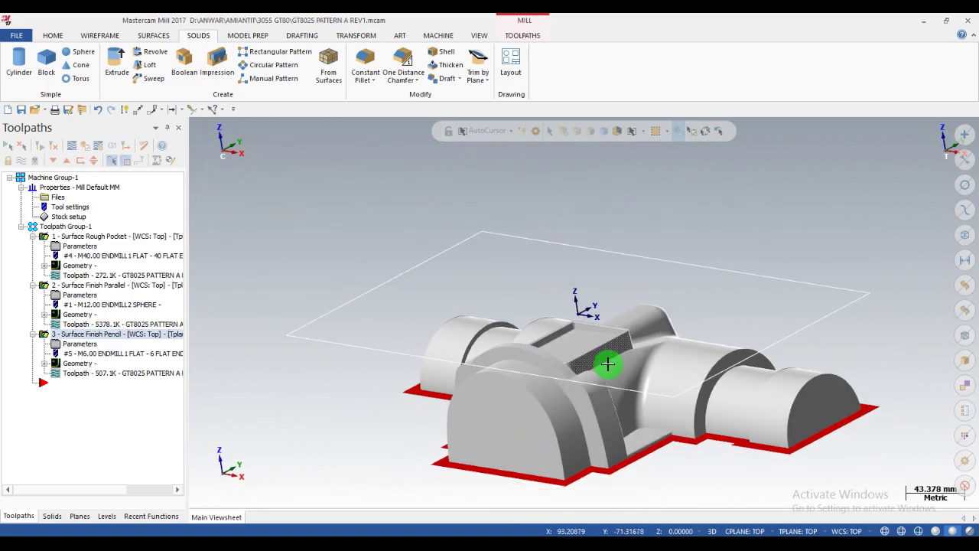
pyautogui.scroll(-1, 605, 364)
pyautogui.moveTo(612, 372); pyautogui.dragTo(607, 389, button='middle')
pyautogui.scroll(2, 570, 321)
pyautogui.scroll(1, 570, 322)
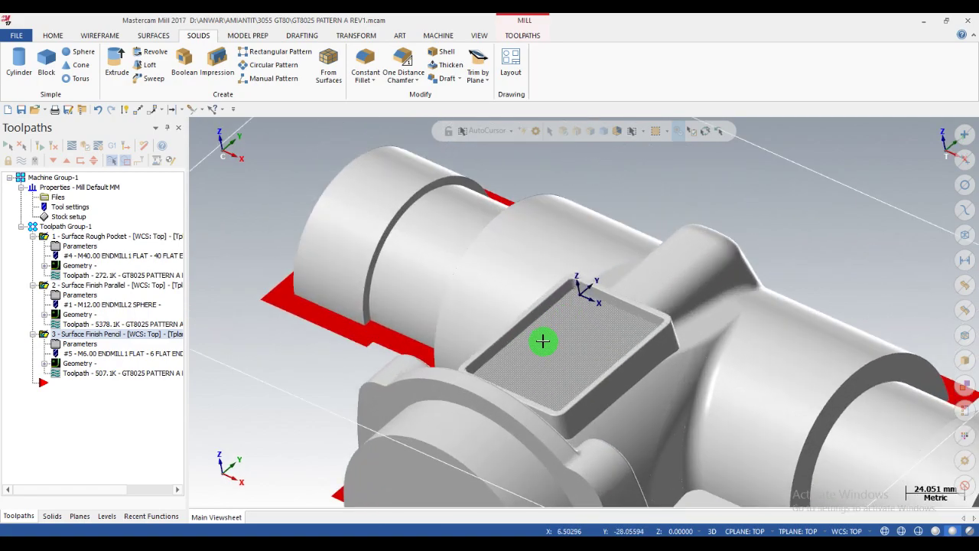
pyautogui.scroll(1, 542, 339)
pyautogui.moveTo(542, 339); pyautogui.dragTo(558, 284, button='middle')
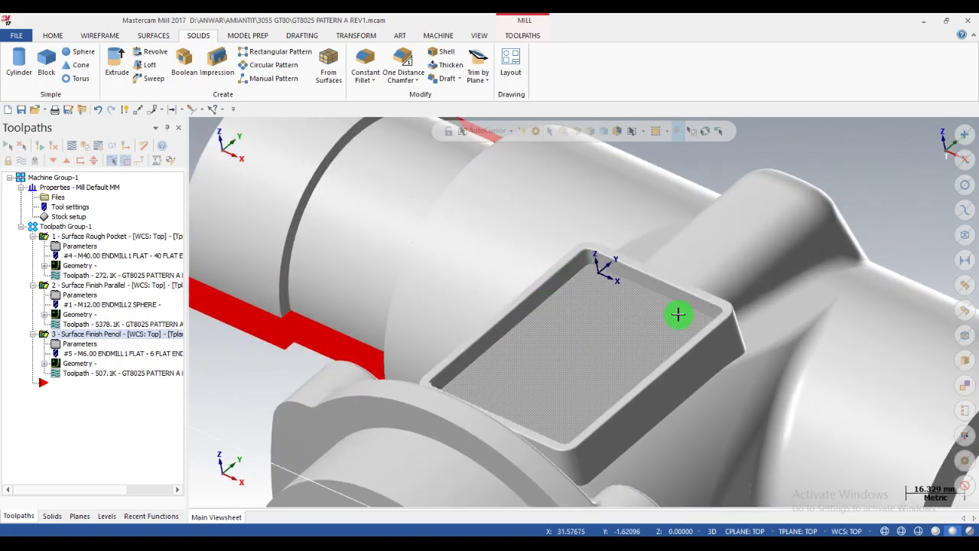
pyautogui.scroll(-1, 678, 311)
pyautogui.scroll(-2, 678, 311)
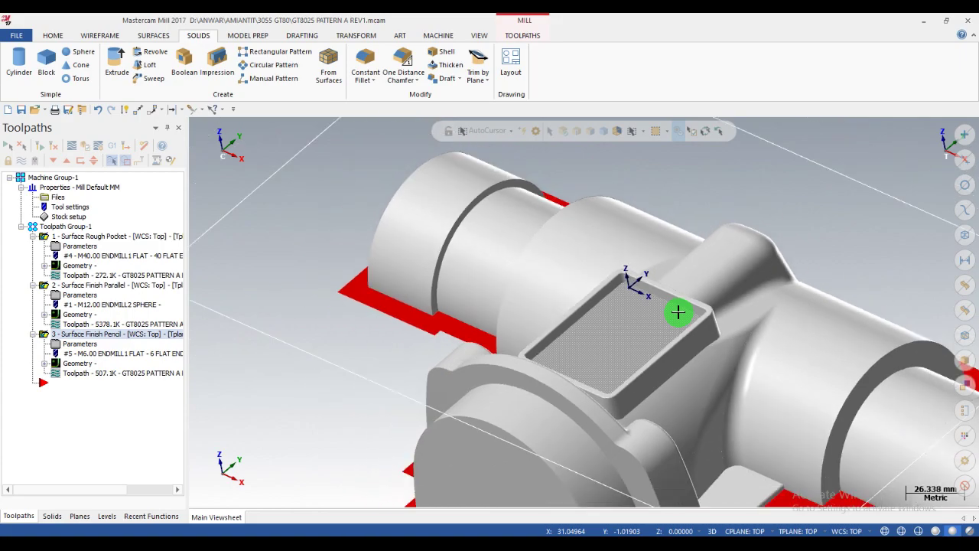
pyautogui.scroll(-1, 677, 312)
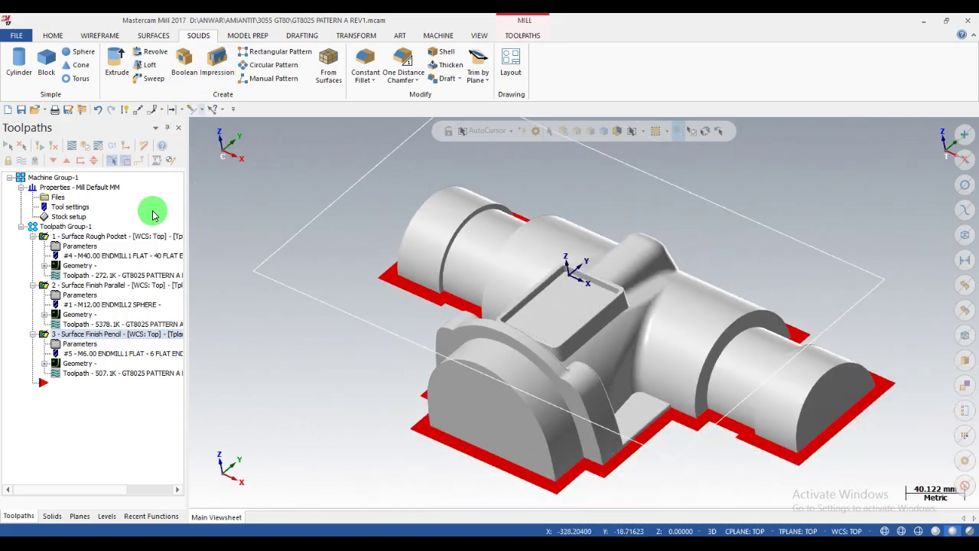
# Delete the Surface Finish Pencil operation (operation 3), confirming with Yes.
pyautogui.click(90, 338)
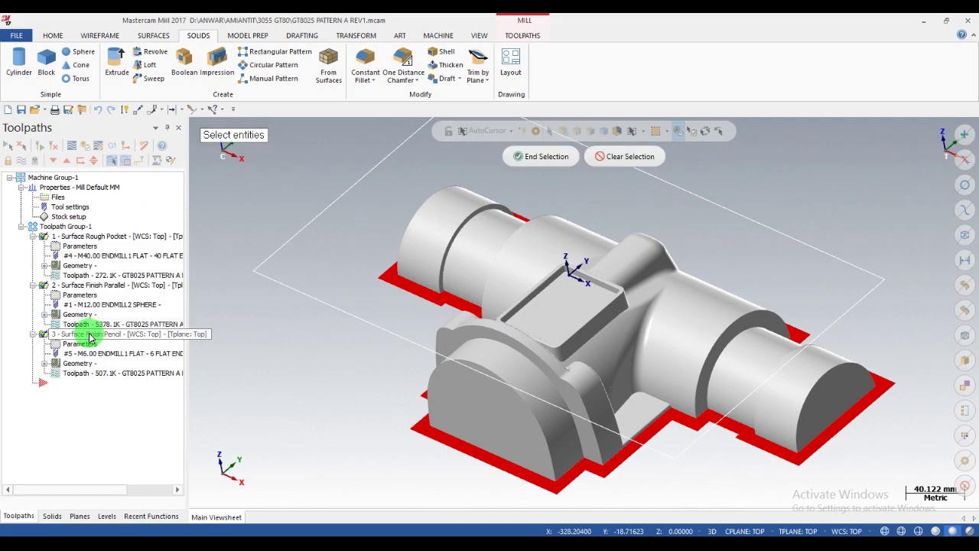
pyautogui.click(44, 393)
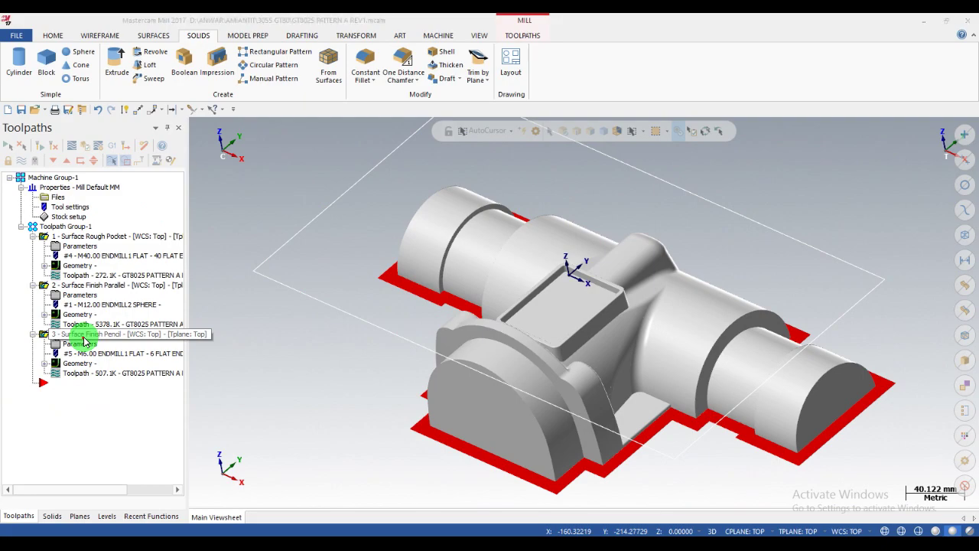
pyautogui.click(48, 270)
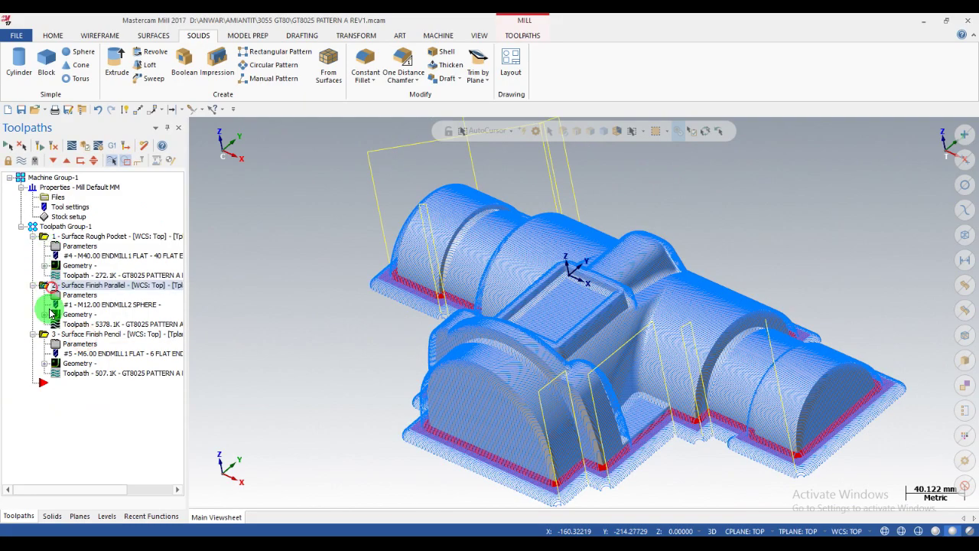
pyautogui.click(45, 334)
pyautogui.rightClick(44, 339)
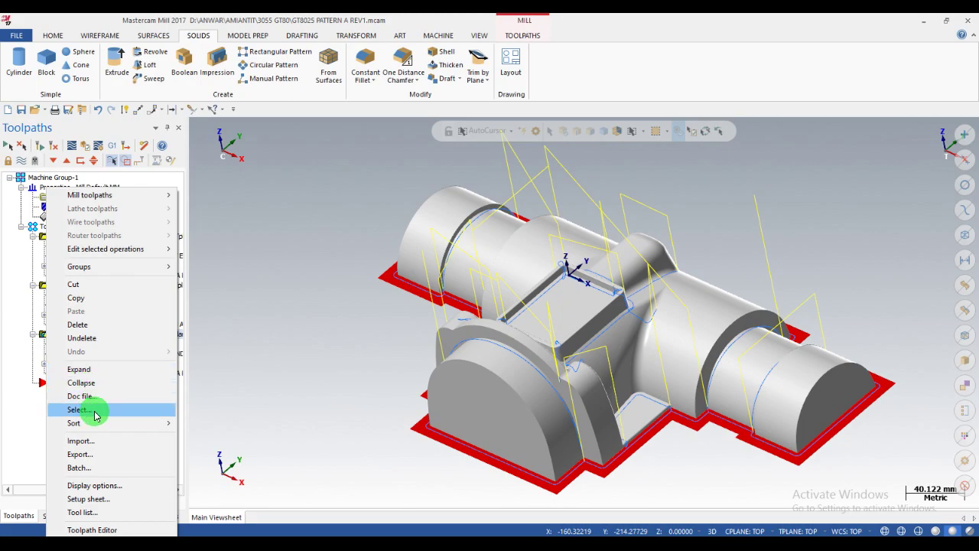
pyautogui.click(90, 325)
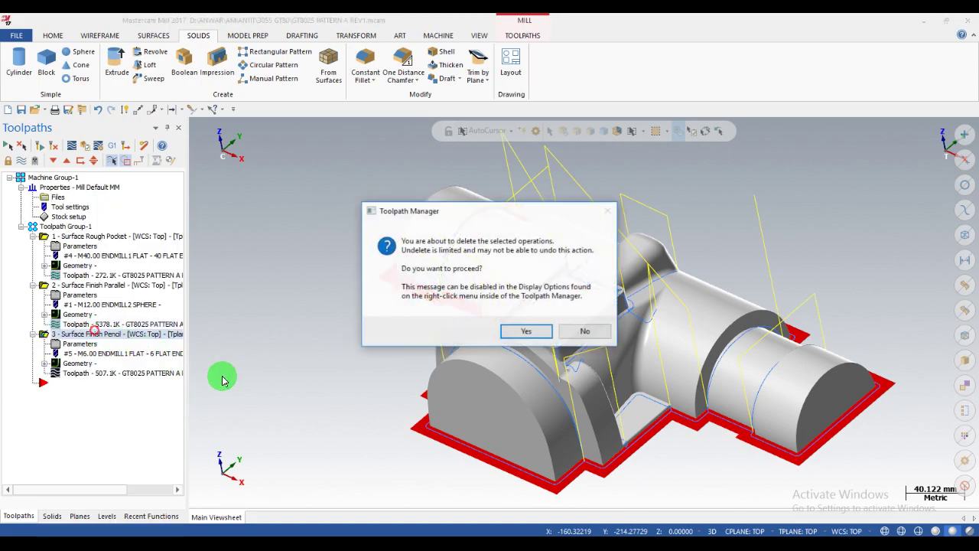
pyautogui.click(526, 331)
pyautogui.moveTo(547, 339); pyautogui.dragTo(320, 363, button='middle')
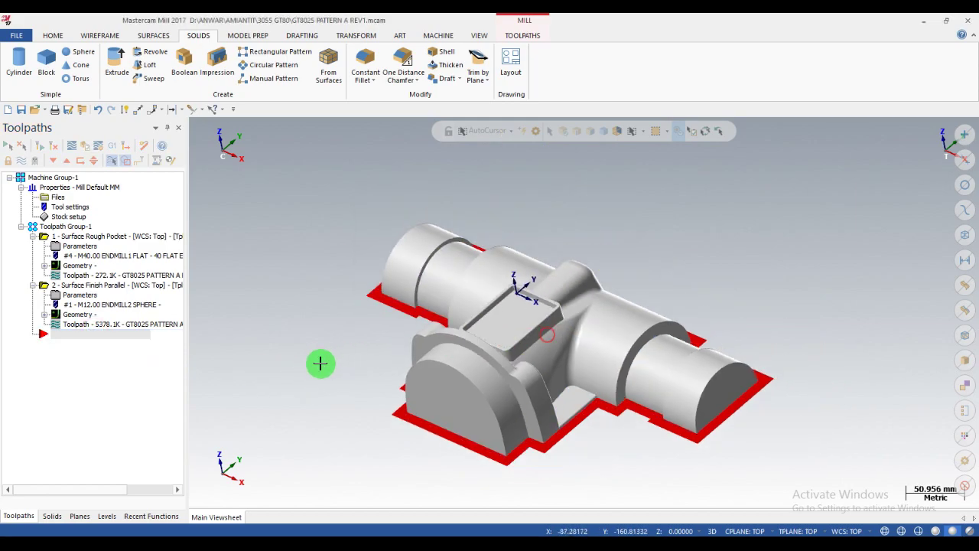
# Add a Surface Finish Pencil toolpath and window-select all 160 part surfaces as drive surfaces.
pyautogui.rightClick(125, 416)
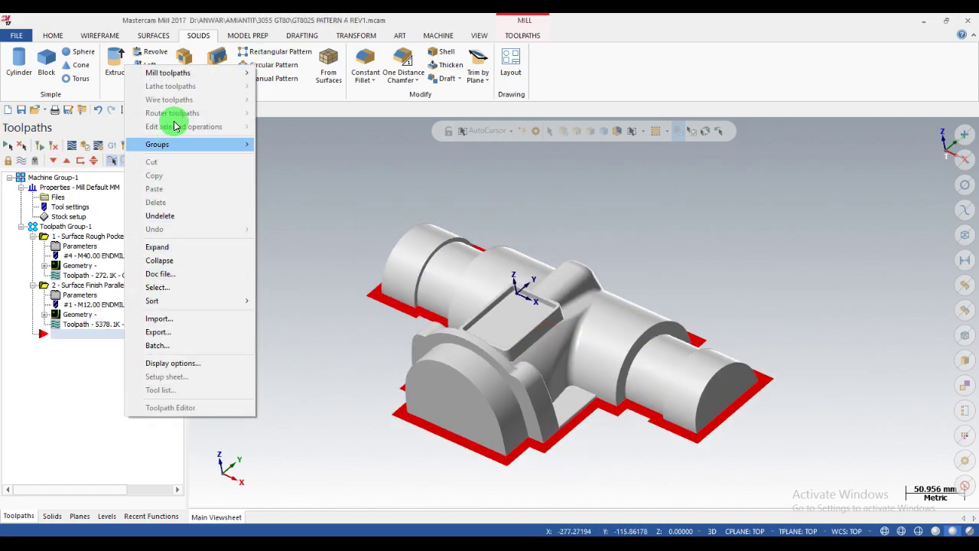
pyautogui.moveTo(169, 73)
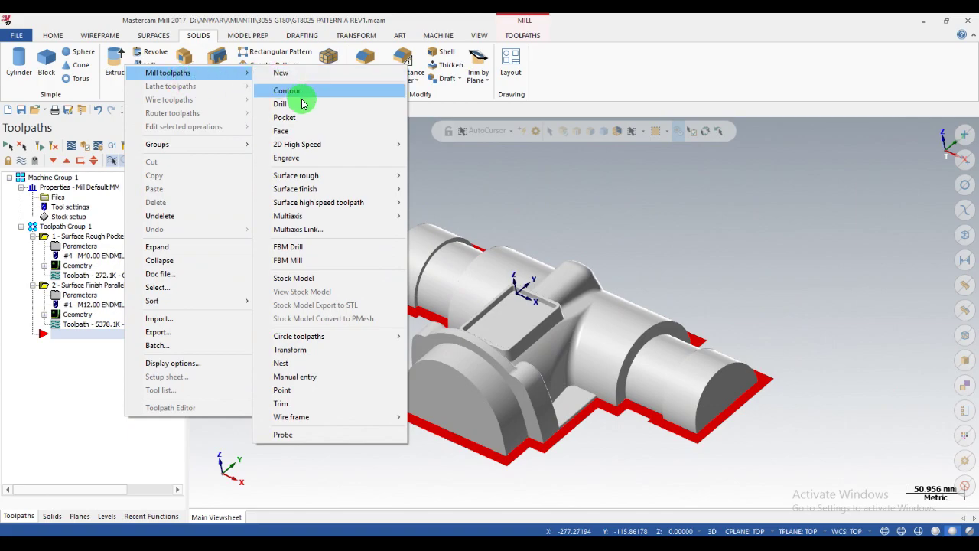
pyautogui.moveTo(295, 189)
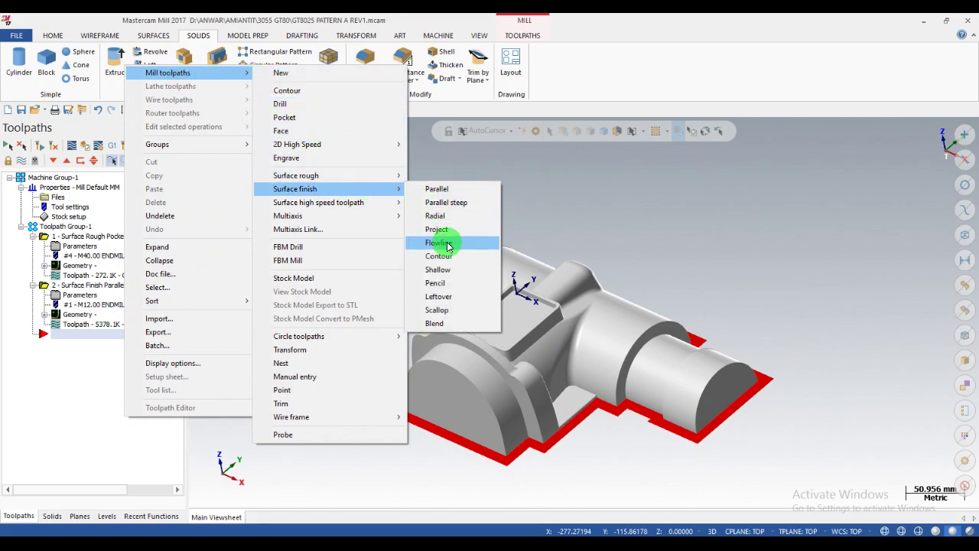
pyautogui.click(434, 283)
pyautogui.scroll(-2, 457, 279)
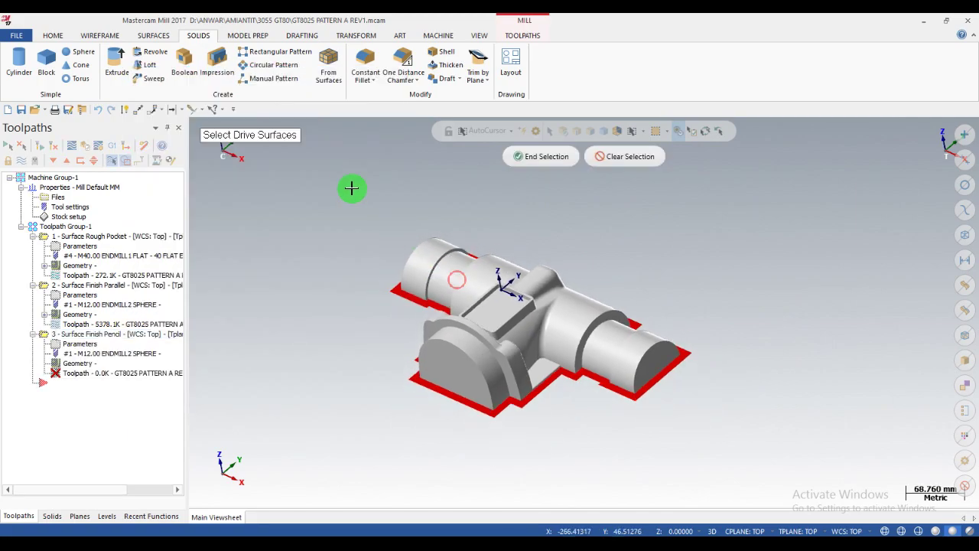
pyautogui.moveTo(350, 183); pyautogui.dragTo(577, 365)
pyautogui.moveTo(668, 450); pyautogui.dragTo(694, 458)
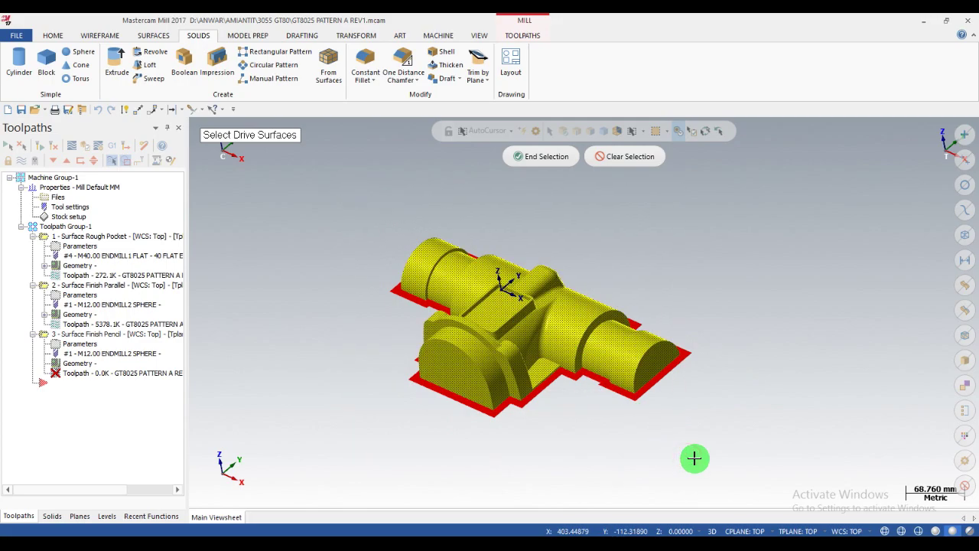
pyautogui.press('Return')
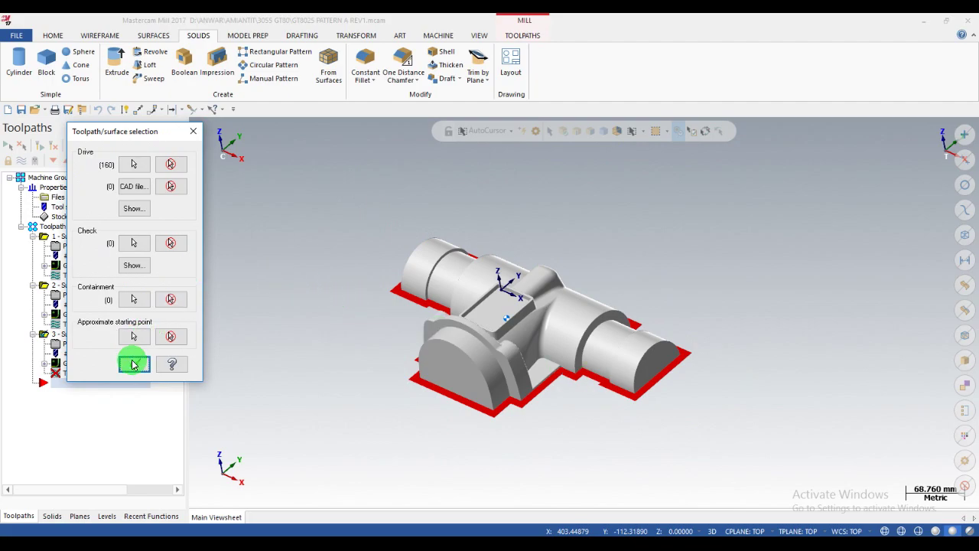
# Accept the 160 drive surfaces, use tool 5 (6 Flat Endmill), and generate the pencil toolpath.
pyautogui.click(132, 367)
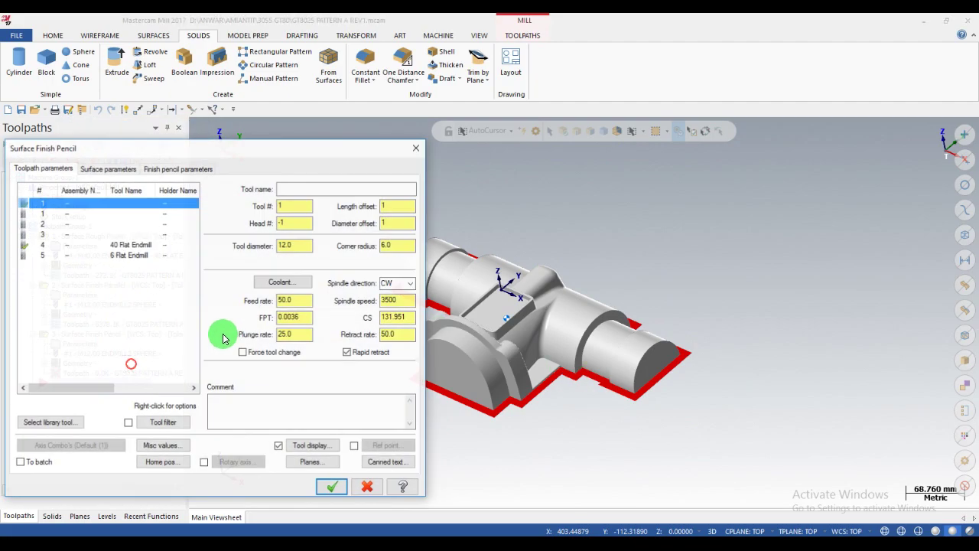
pyautogui.click(138, 256)
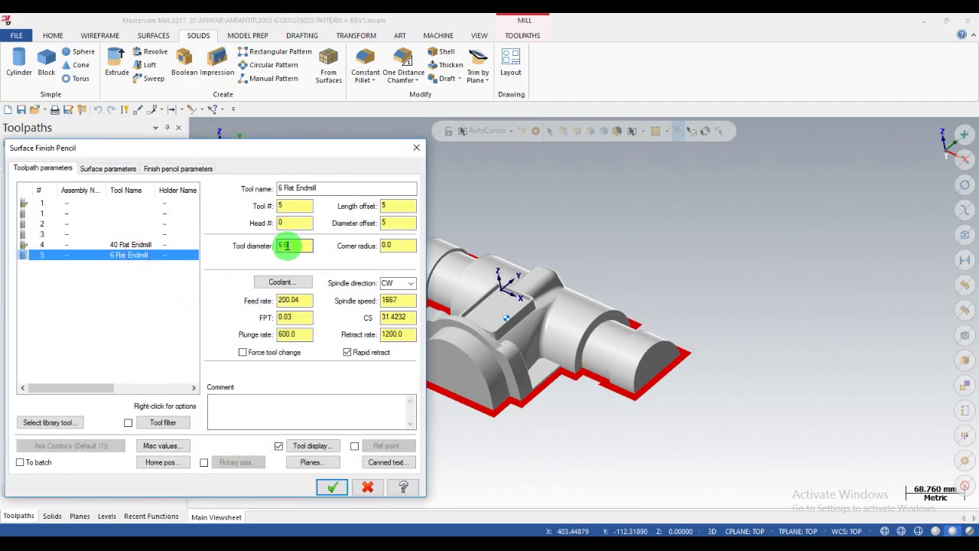
pyautogui.click(111, 168)
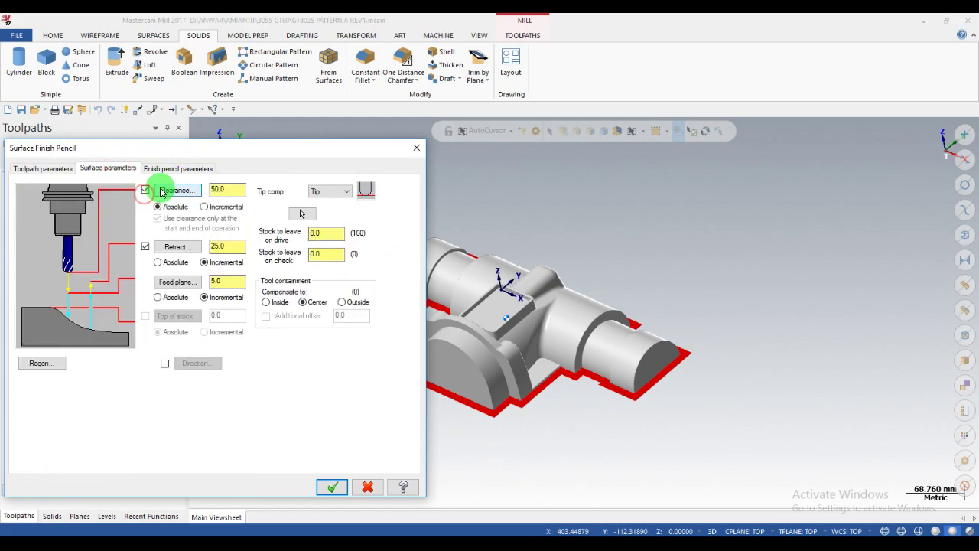
pyautogui.click(180, 171)
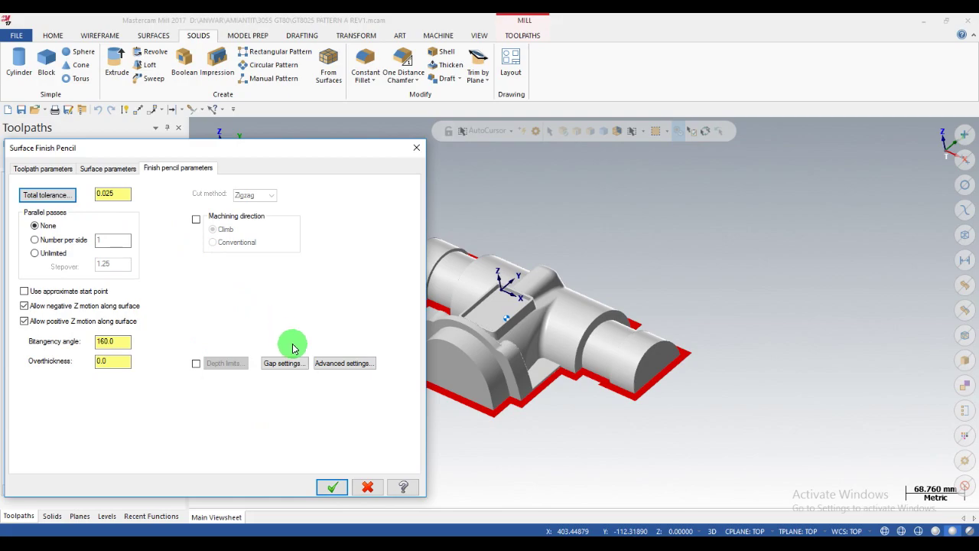
pyautogui.click(337, 487)
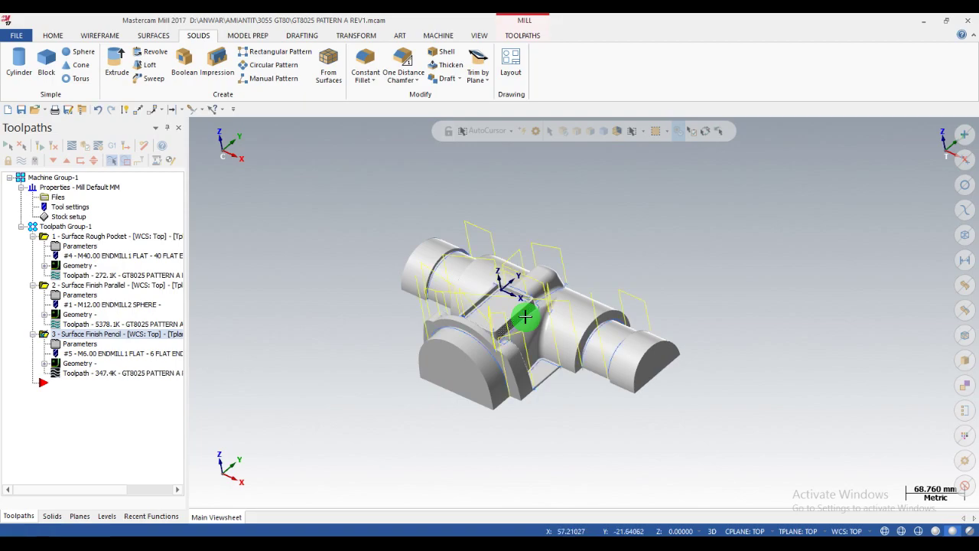
pyautogui.scroll(2, 526, 319)
pyautogui.scroll(2, 699, 376)
pyautogui.scroll(2, 666, 354)
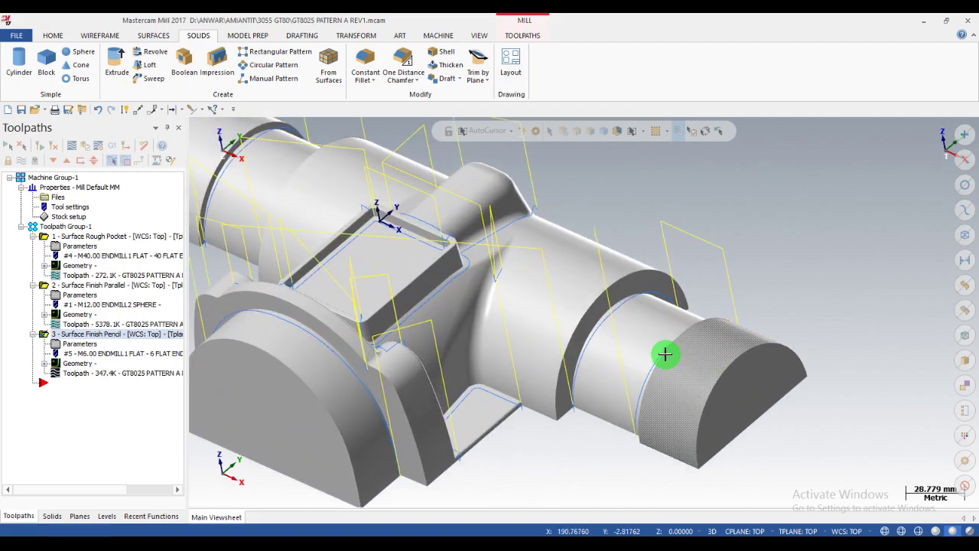
pyautogui.scroll(2, 655, 365)
pyautogui.scroll(1, 617, 345)
pyautogui.scroll(1, 623, 280)
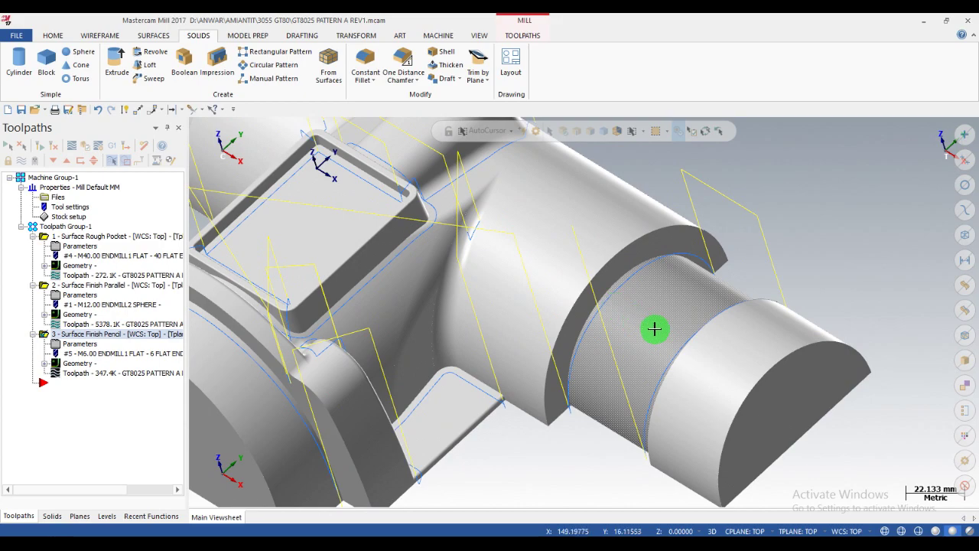
pyautogui.scroll(-2, 654, 328)
pyautogui.moveTo(750, 374)
pyautogui.mouseDown(button='middle')
pyautogui.moveTo(680, 290)
pyautogui.moveTo(544, 299)
pyautogui.moveTo(433, 192)
pyautogui.moveTo(477, 339)
pyautogui.mouseUp(button='middle')
pyautogui.scroll(-2, 476, 339)
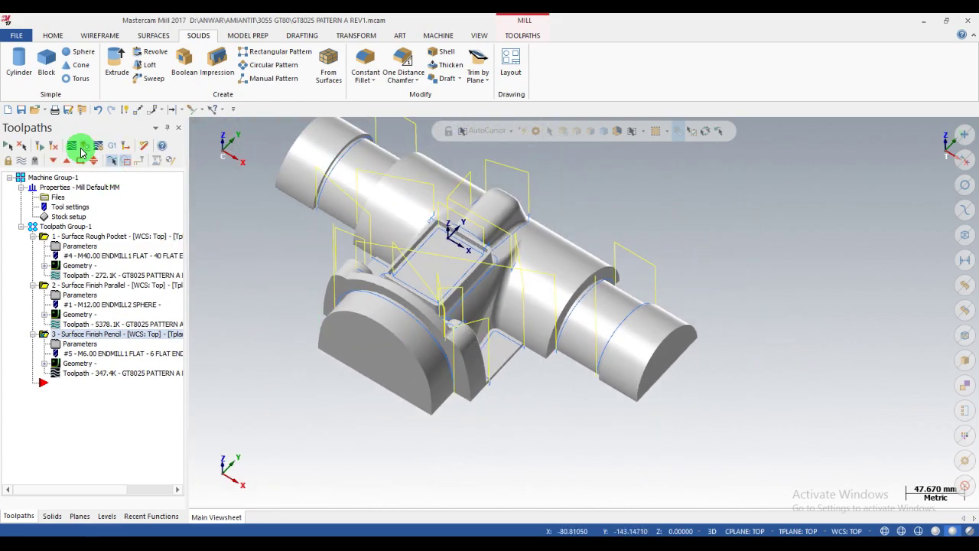
# Backplot the pencil toolpath with the tool shown, adjusting playback speed.
pyautogui.click(71, 149)
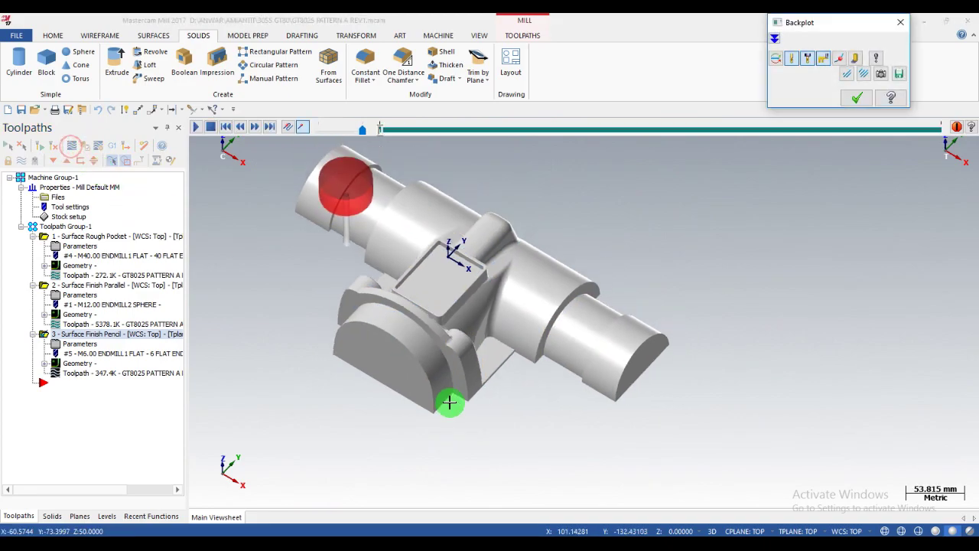
pyautogui.moveTo(449, 400); pyautogui.dragTo(377, 291, button='middle')
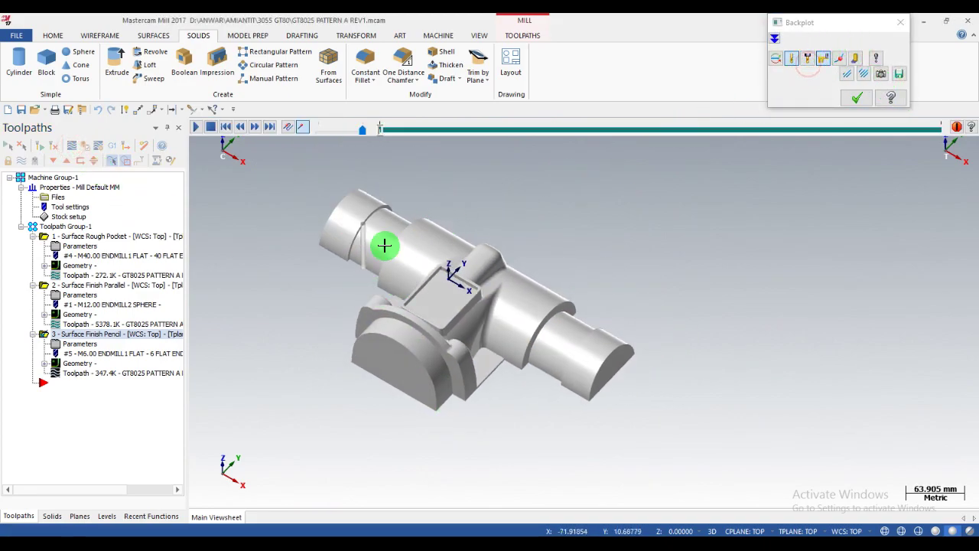
pyautogui.scroll(1, 385, 244)
pyautogui.click(809, 65)
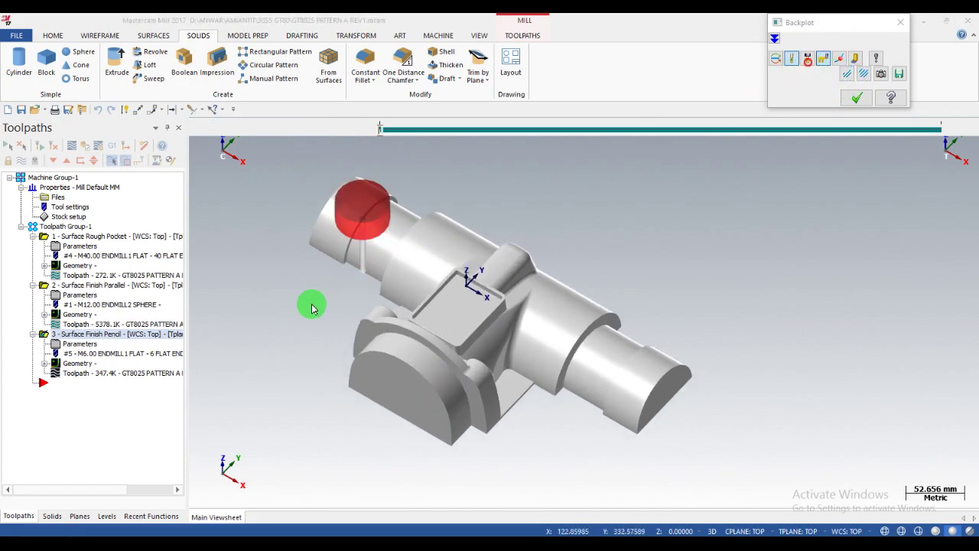
pyautogui.click(195, 128)
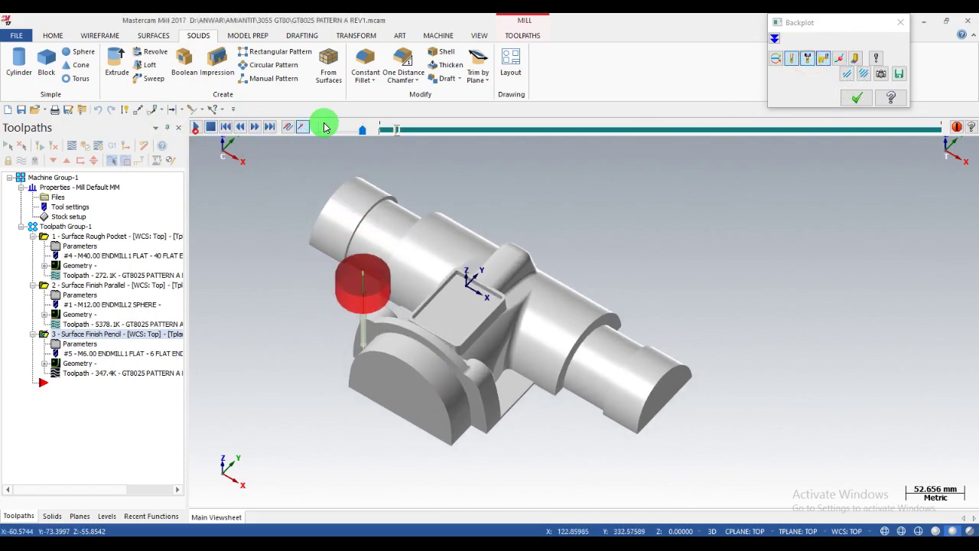
pyautogui.click(360, 130)
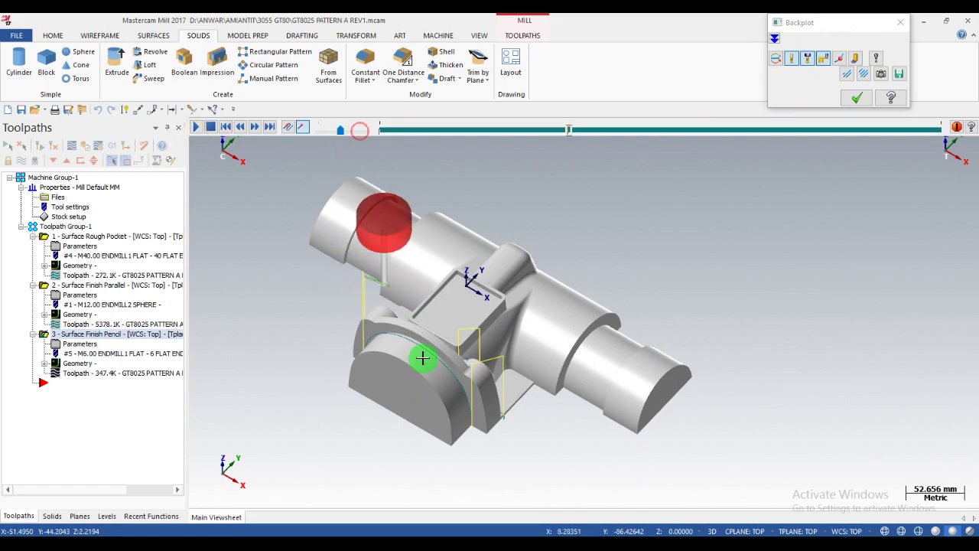
pyautogui.moveTo(421, 357); pyautogui.dragTo(748, 303, button='middle')
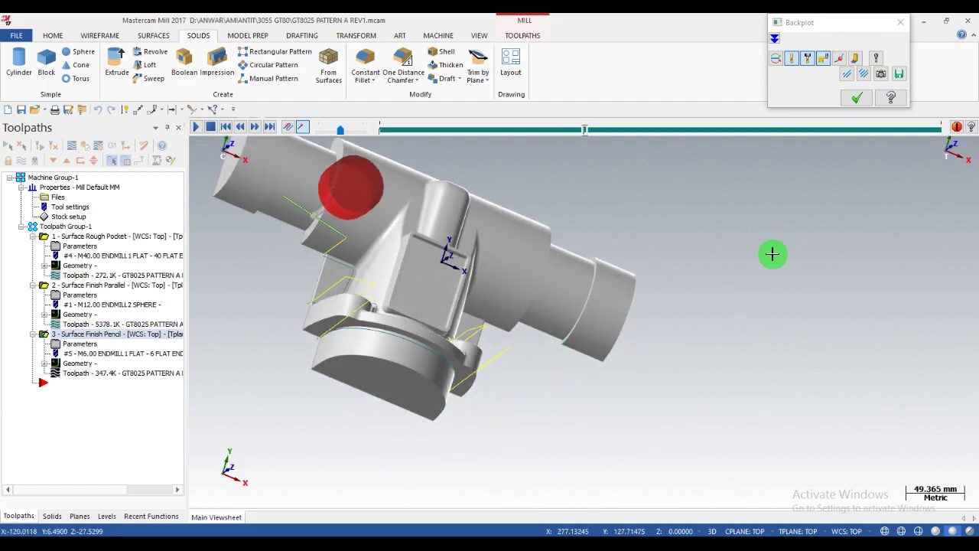
# Switch to the Top (WCS) view, then orbit and zoom while the backplot plays.
pyautogui.rightClick(771, 253)
pyautogui.click(801, 321)
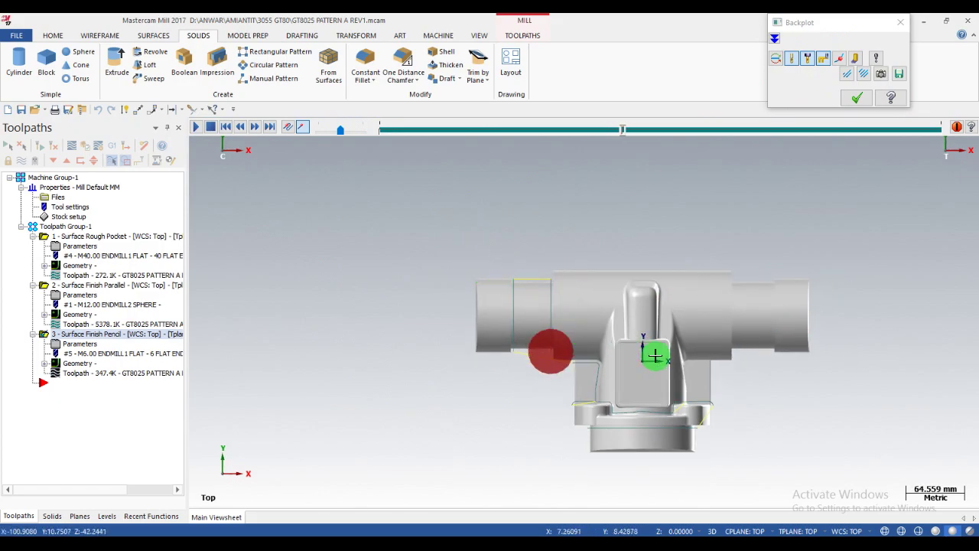
pyautogui.moveTo(651, 348); pyautogui.dragTo(658, 331, button='middle')
pyautogui.scroll(1, 655, 360)
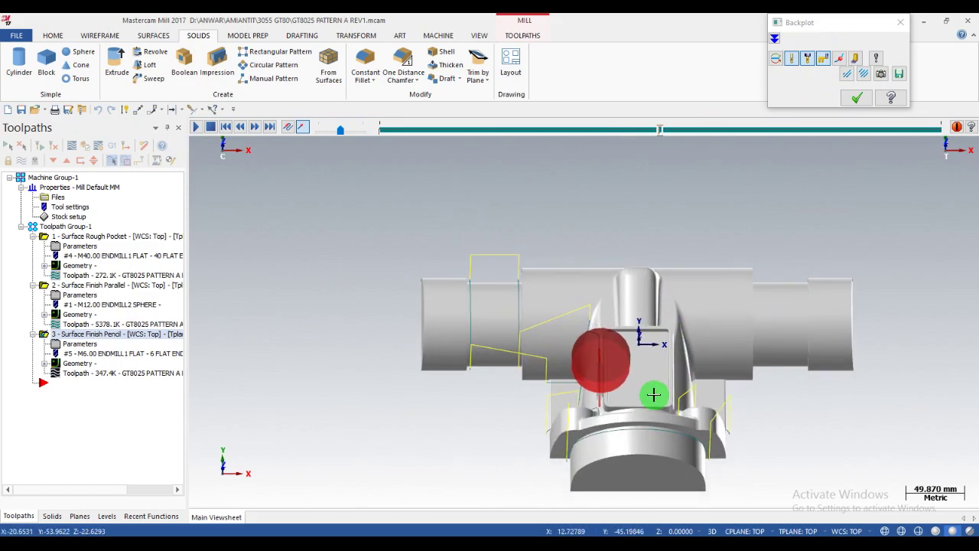
pyautogui.scroll(1, 652, 367)
pyautogui.scroll(1, 646, 355)
pyautogui.scroll(1, 642, 352)
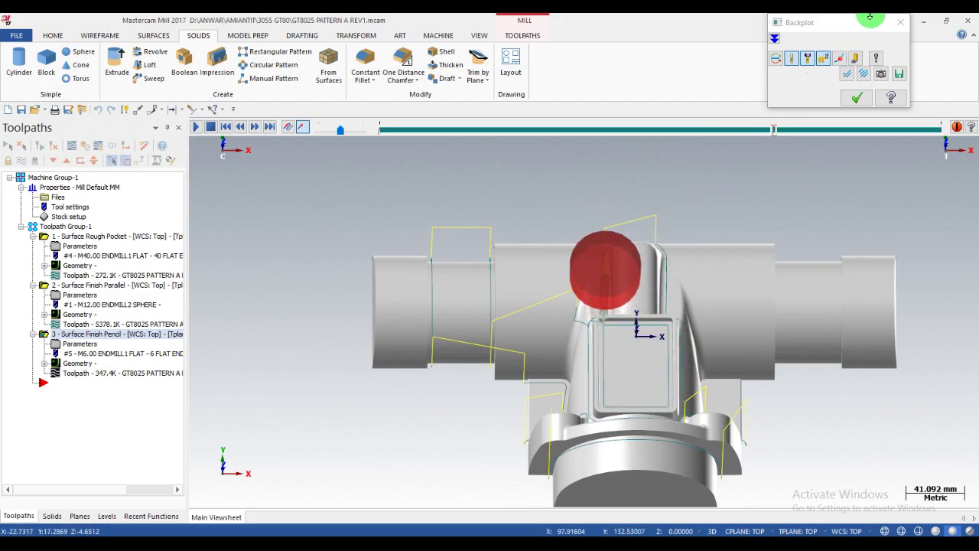
pyautogui.click(900, 25)
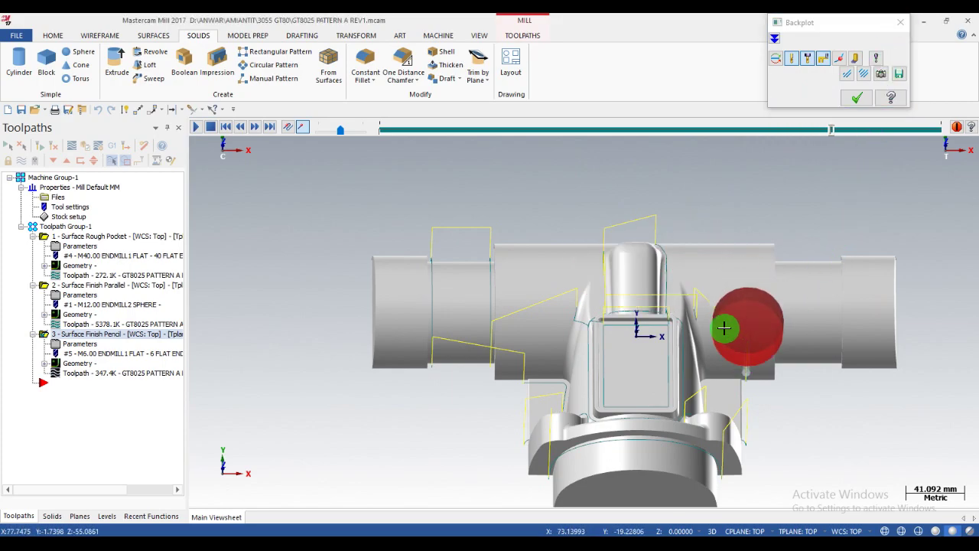
pyautogui.moveTo(723, 328); pyautogui.dragTo(680, 302, button='middle')
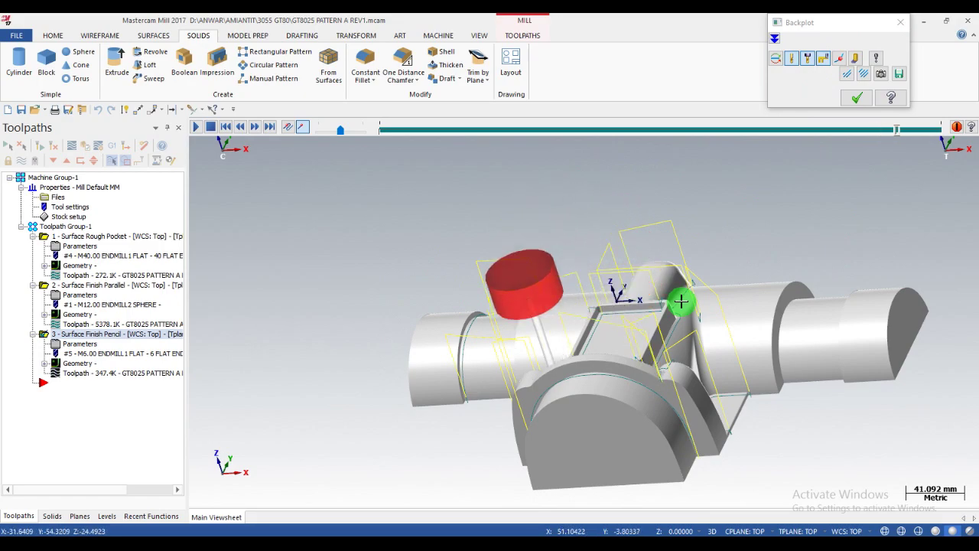
pyautogui.moveTo(682, 302)
pyautogui.mouseDown(button='middle')
pyautogui.moveTo(649, 338)
pyautogui.moveTo(709, 365)
pyautogui.mouseUp(button='middle')
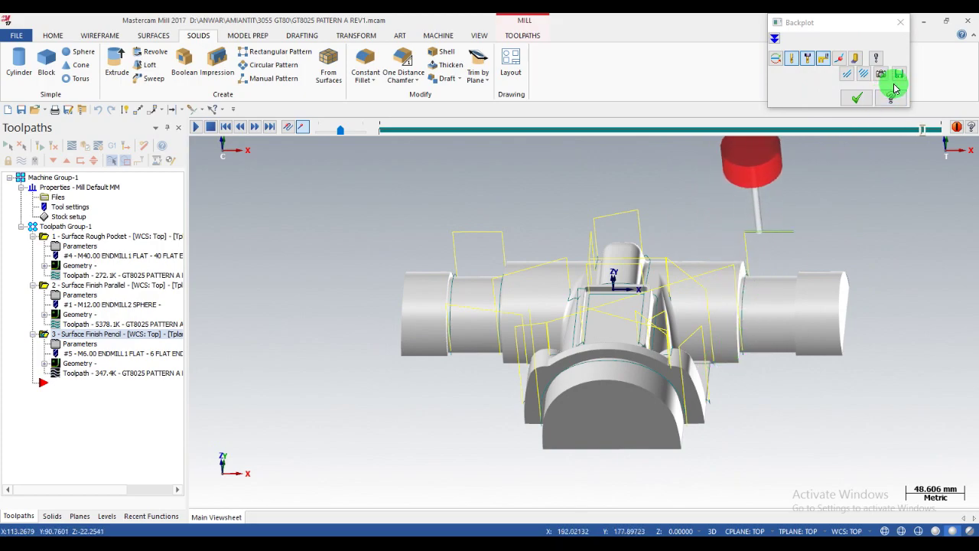
# Close Backplot, select all operations, and verify them in Mastercam Simulator.
pyautogui.click(898, 27)
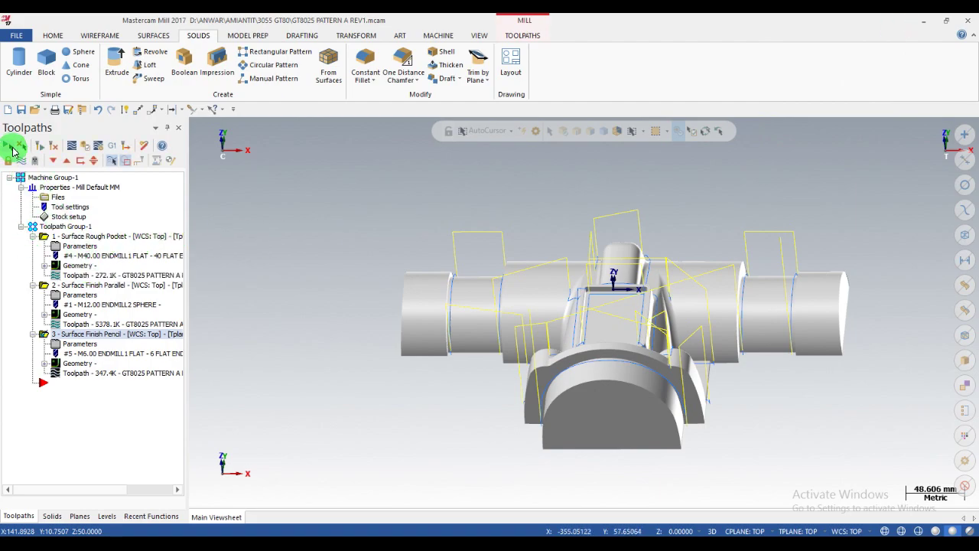
pyautogui.click(12, 149)
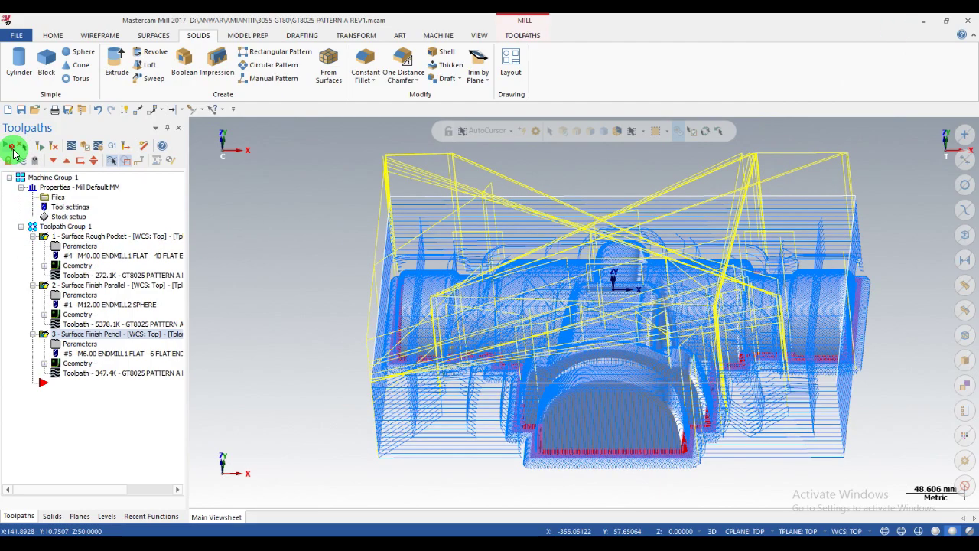
pyautogui.click(87, 148)
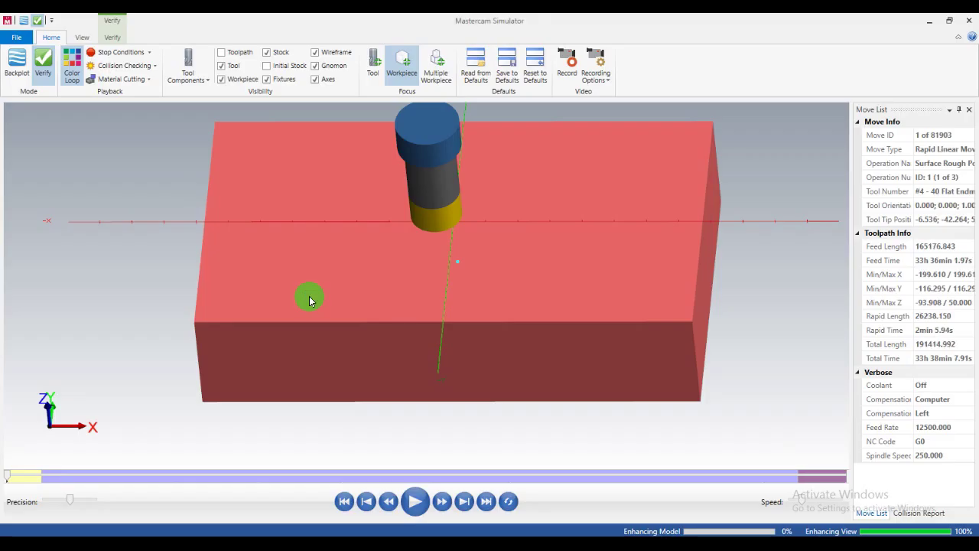
# Start the Verify simulation, orbiting the stock and adjusting playback speed.
pyautogui.click(414, 507)
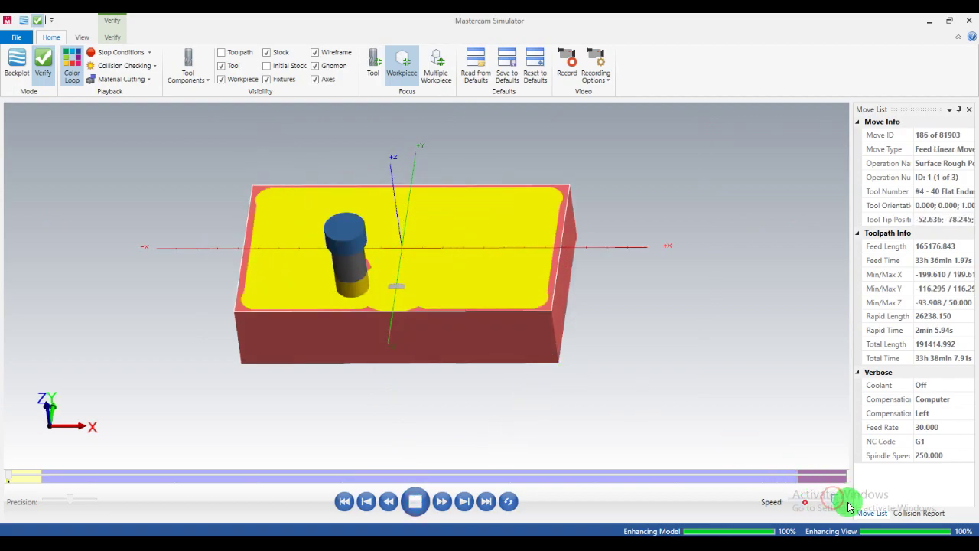
pyautogui.moveTo(437, 283)
pyautogui.mouseDown()
pyautogui.moveTo(431, 241)
pyautogui.moveTo(372, 291)
pyautogui.moveTo(396, 271)
pyautogui.moveTo(466, 284)
pyautogui.moveTo(409, 302)
pyautogui.mouseUp()
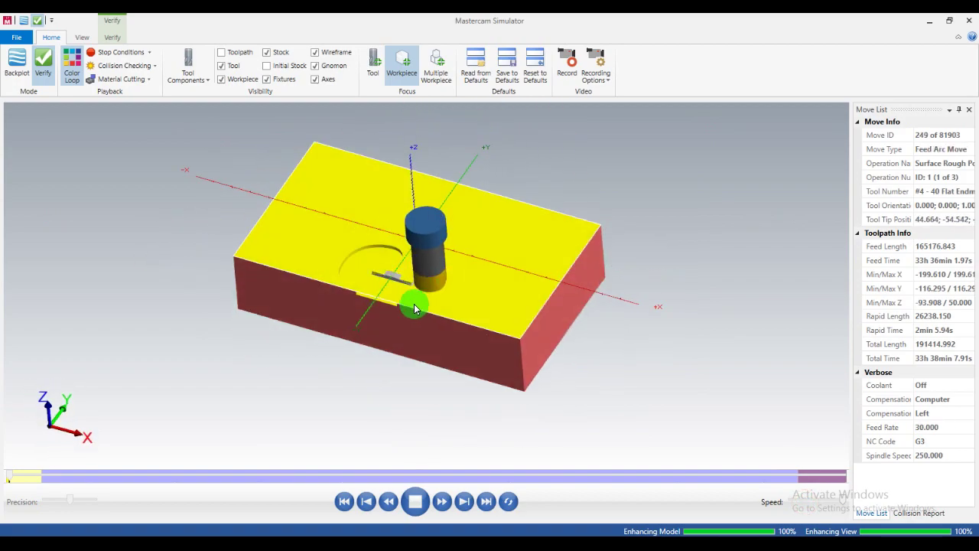
pyautogui.moveTo(380, 225); pyautogui.dragTo(376, 234)
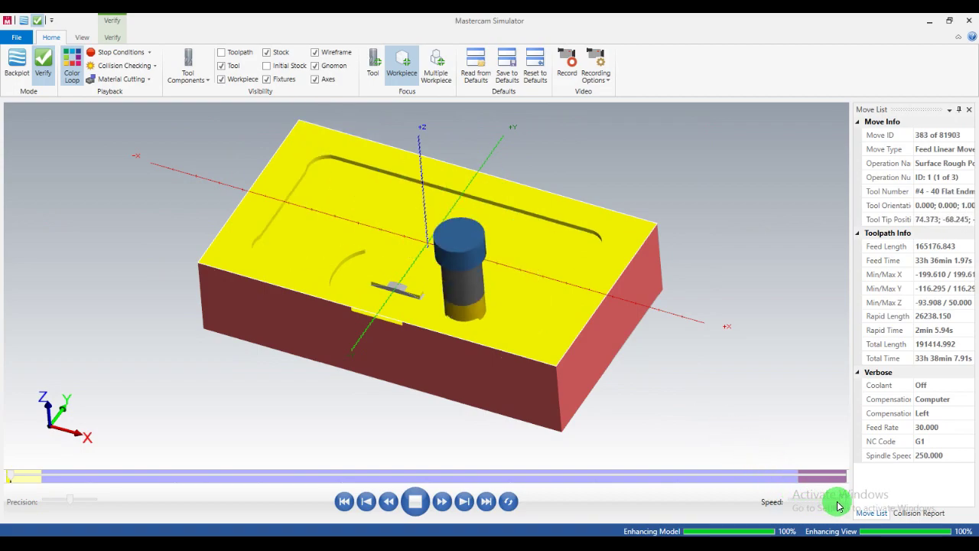
pyautogui.moveTo(843, 497); pyautogui.dragTo(851, 497)
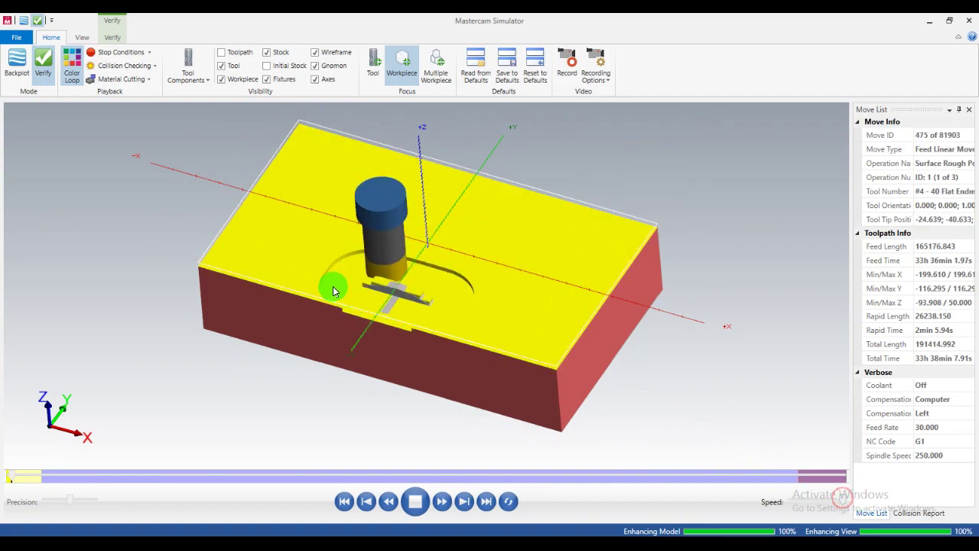
pyautogui.moveTo(362, 289)
pyautogui.mouseDown(button='middle')
pyautogui.moveTo(367, 262)
pyautogui.moveTo(343, 271)
pyautogui.moveTo(352, 278)
pyautogui.mouseUp(button='middle')
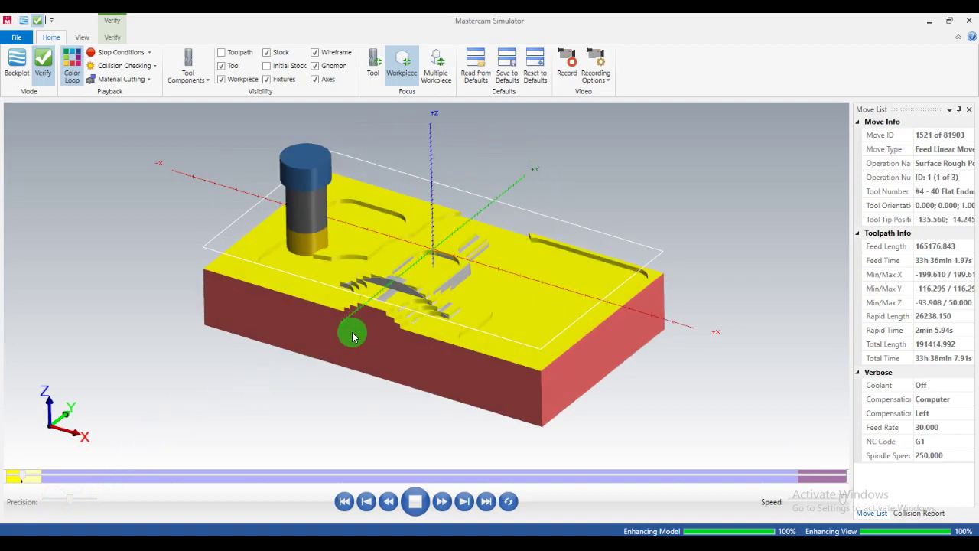
# Zoom in and out while the Surface Rough Pocket cuts the stepped shape into the stock.
pyautogui.scroll(2, 389, 276)
pyautogui.scroll(1, 389, 275)
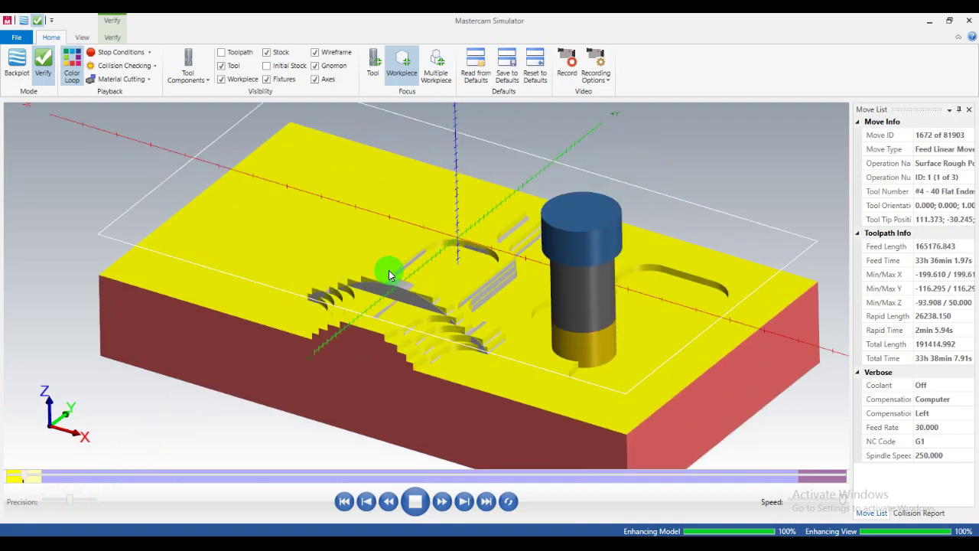
pyautogui.scroll(-1, 390, 275)
pyautogui.scroll(-1, 389, 275)
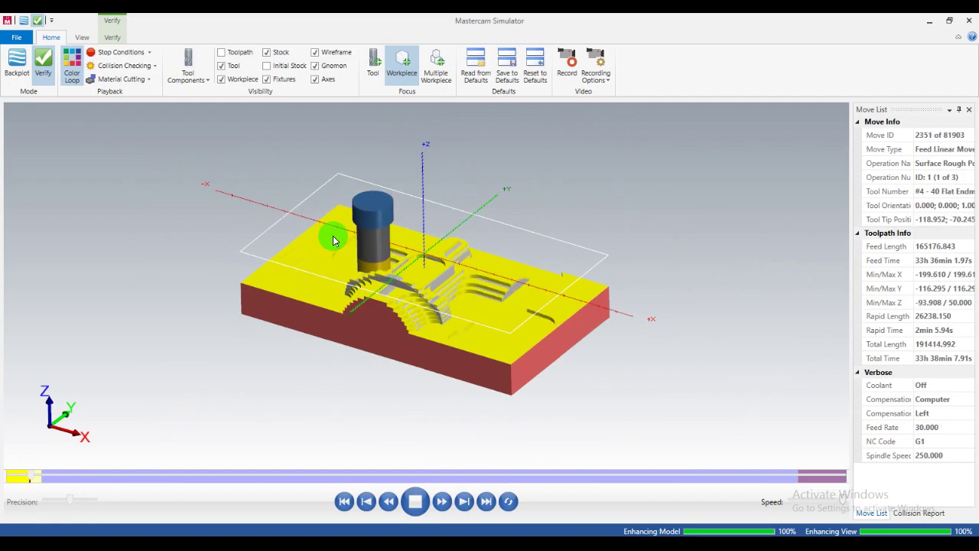
pyautogui.scroll(2, 334, 241)
pyautogui.scroll(2, 390, 251)
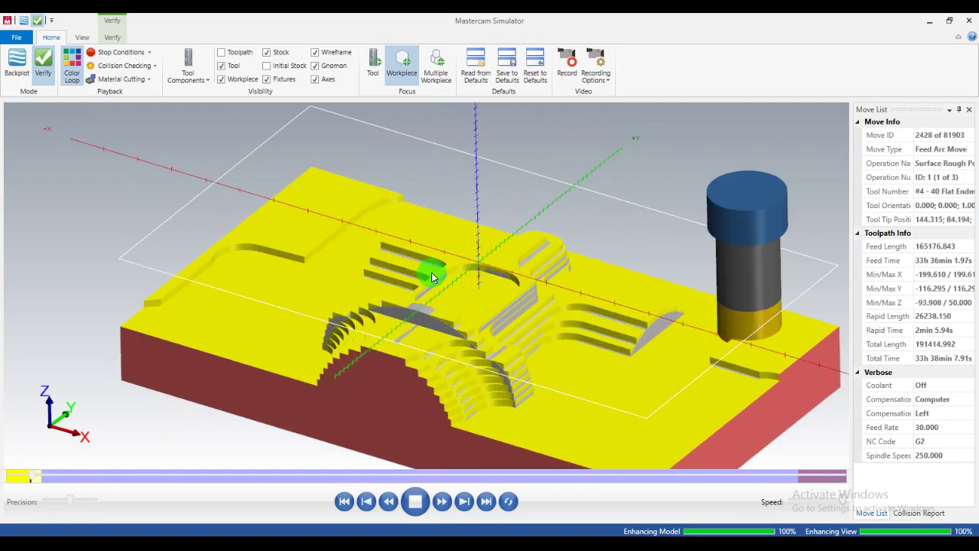
pyautogui.scroll(3, 581, 286)
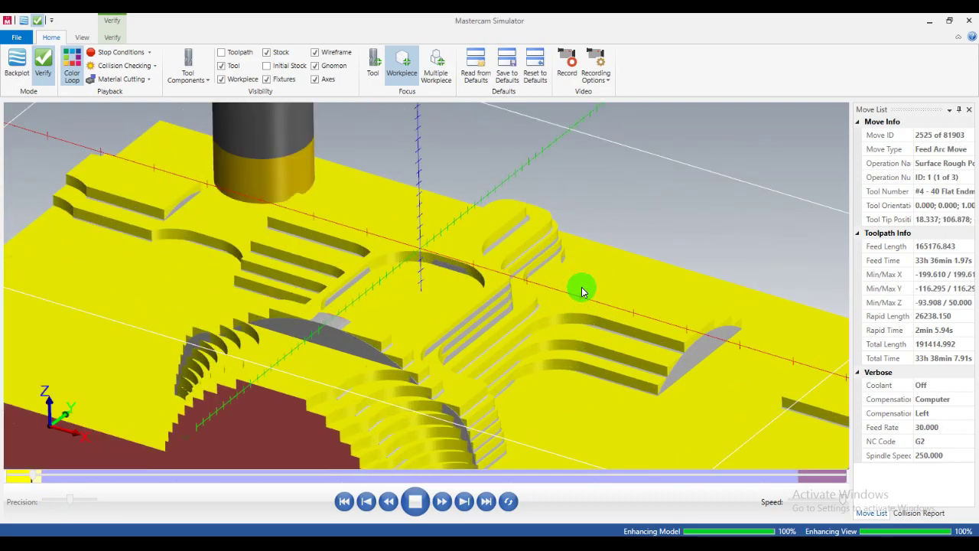
pyautogui.scroll(-3, 582, 287)
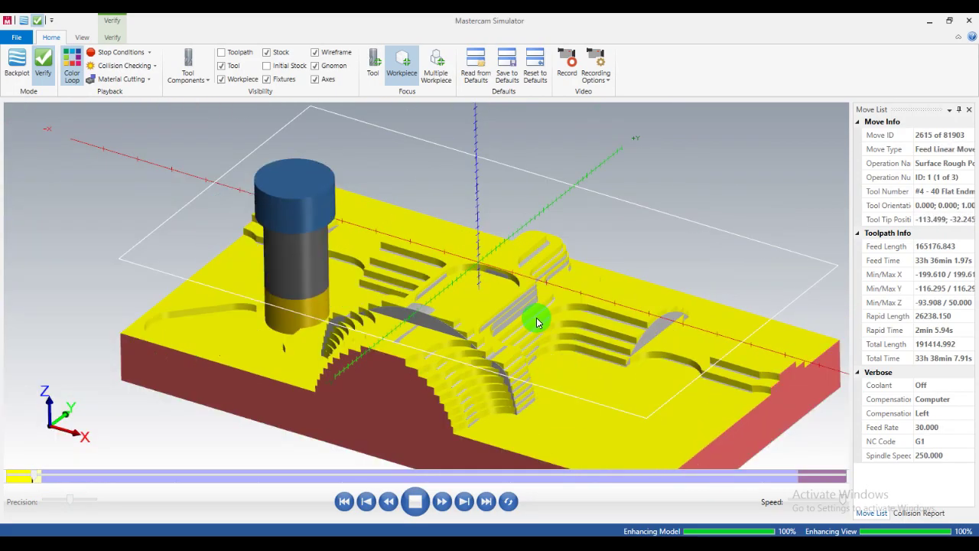
pyautogui.scroll(3, 552, 305)
pyautogui.scroll(-3, 553, 305)
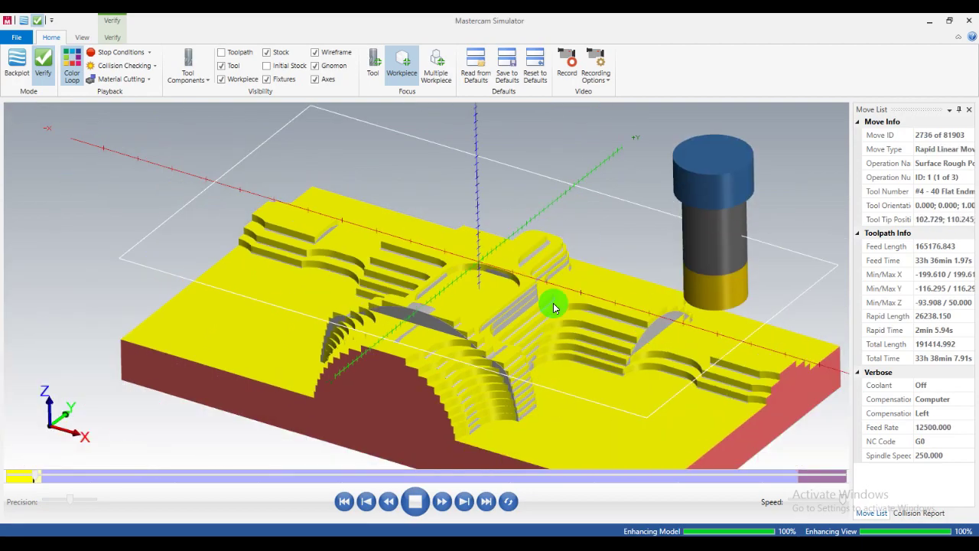
pyautogui.scroll(2, 563, 306)
pyautogui.scroll(1, 568, 309)
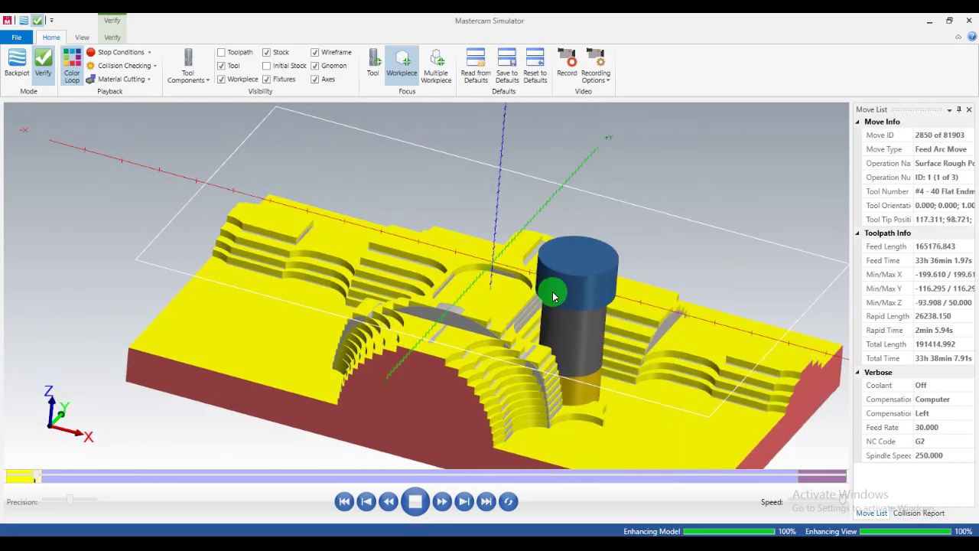
pyautogui.scroll(-3, 554, 300)
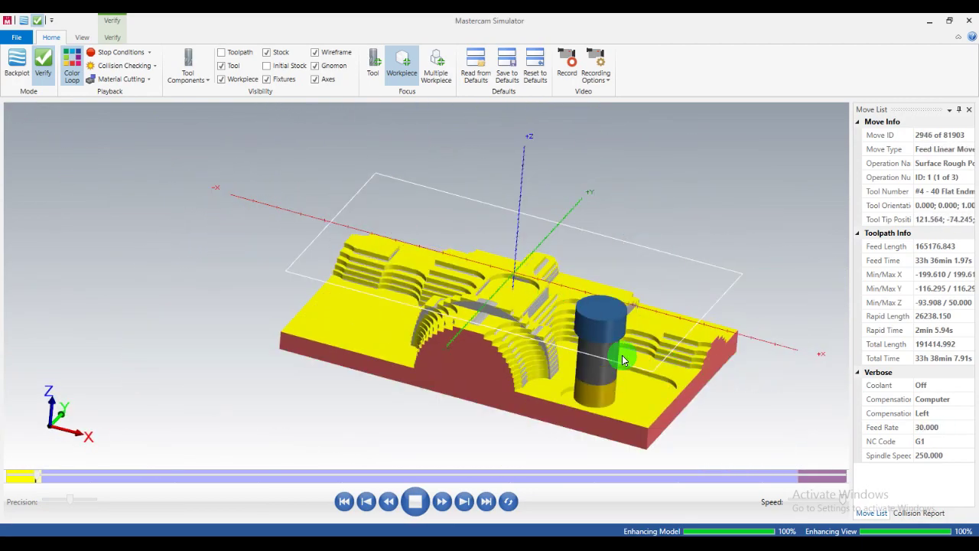
pyautogui.scroll(2, 455, 262)
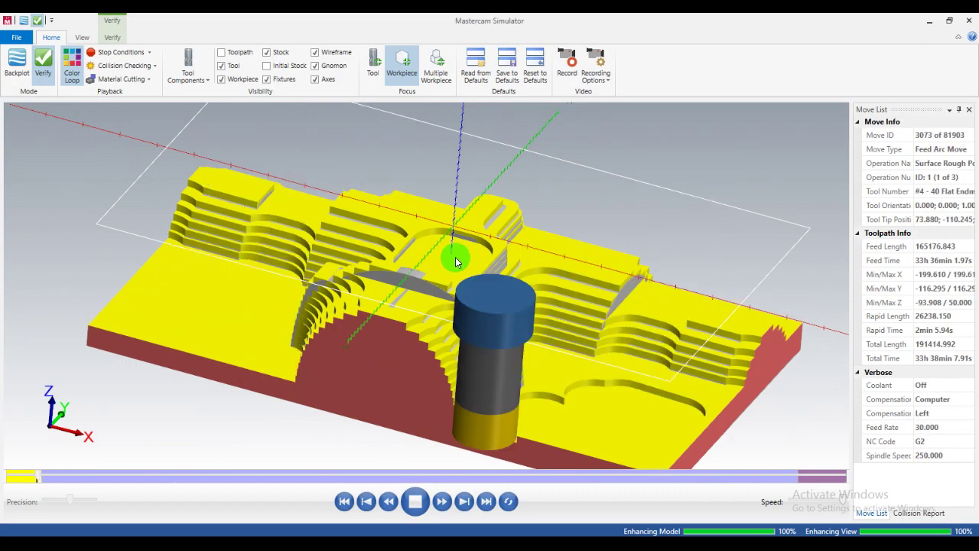
pyautogui.scroll(-1, 456, 262)
# Zoom and orbit while operation 2 smooths the domes and cylinders, up to move 26003.
pyautogui.scroll(-1, 456, 263)
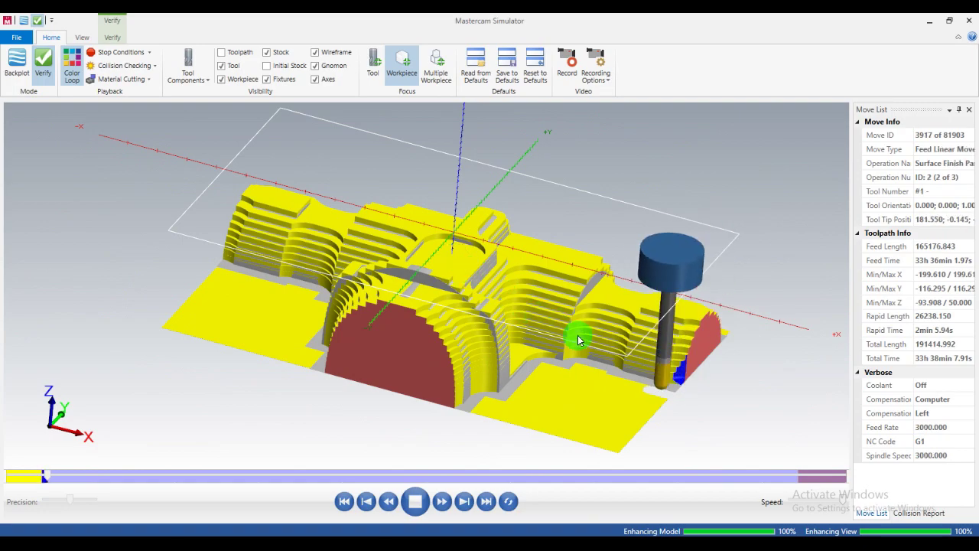
pyautogui.scroll(3, 629, 362)
pyautogui.scroll(3, 734, 388)
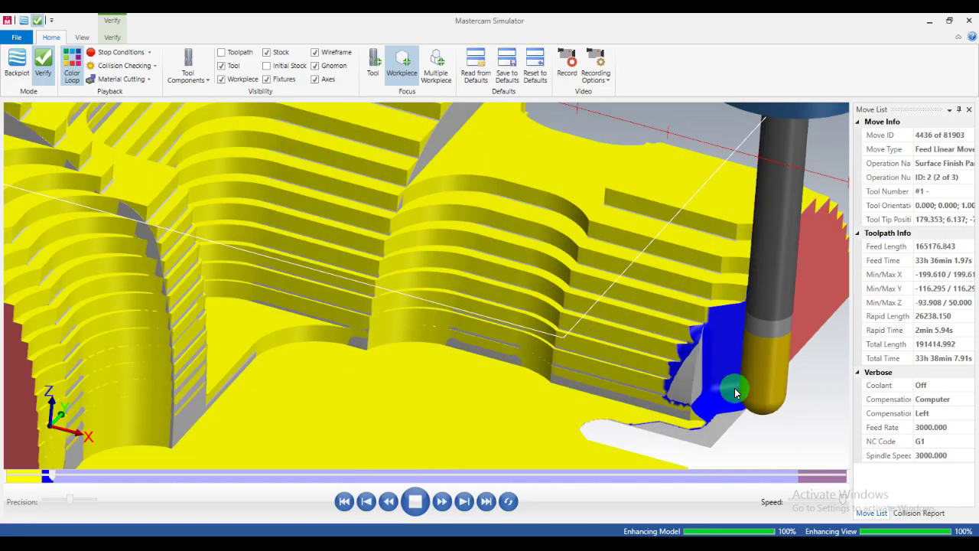
pyautogui.scroll(-3, 734, 387)
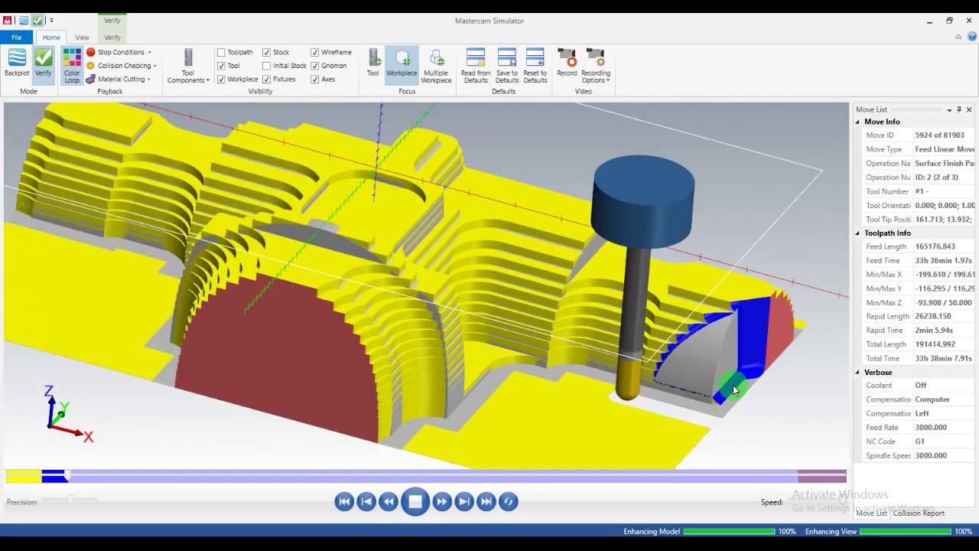
pyautogui.scroll(1, 708, 369)
pyautogui.scroll(2, 708, 369)
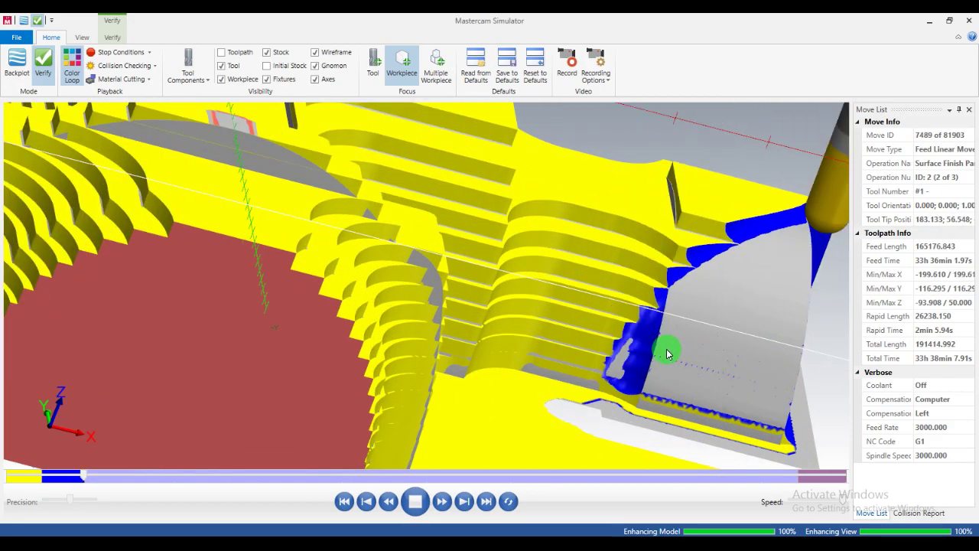
pyautogui.scroll(1, 644, 354)
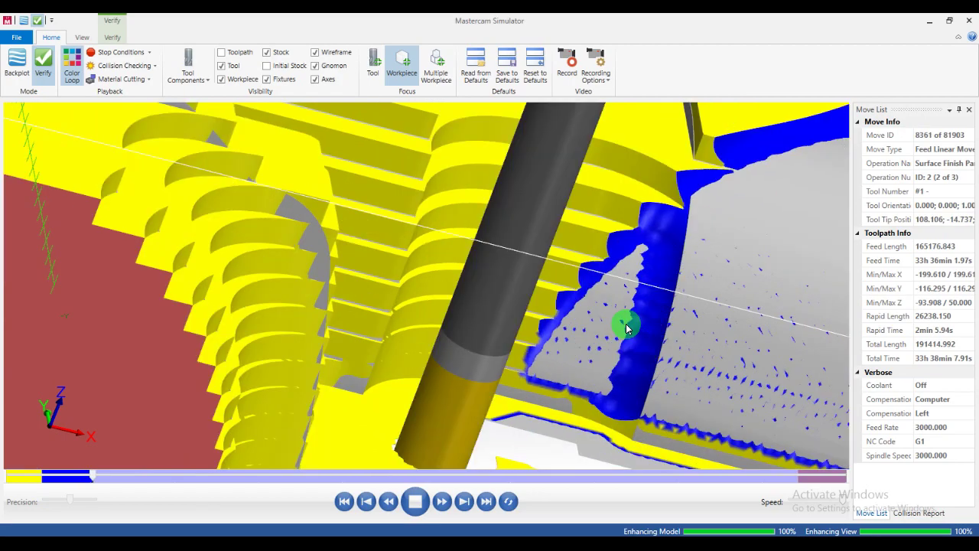
pyautogui.scroll(-1, 624, 325)
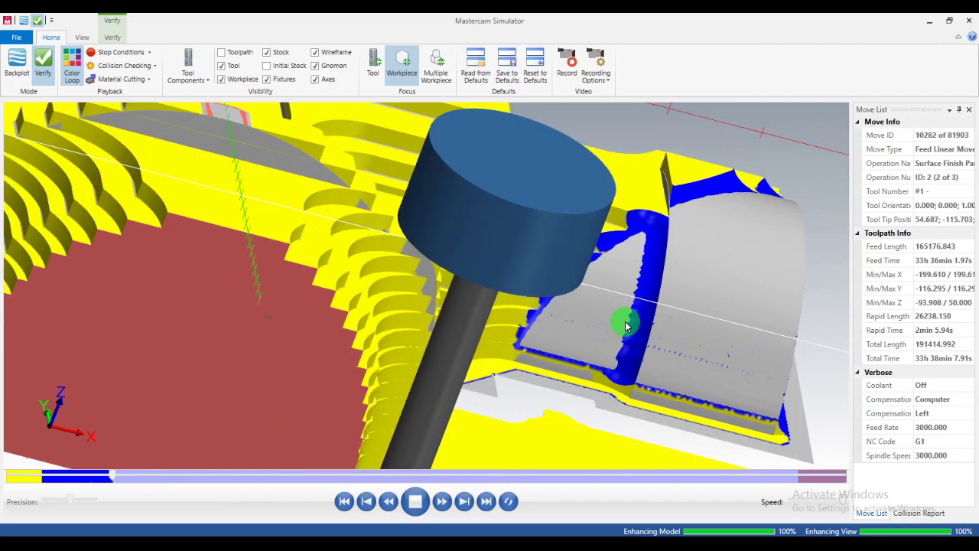
pyautogui.scroll(-1, 626, 326)
pyautogui.moveTo(614, 328); pyautogui.dragTo(566, 332, button='middle')
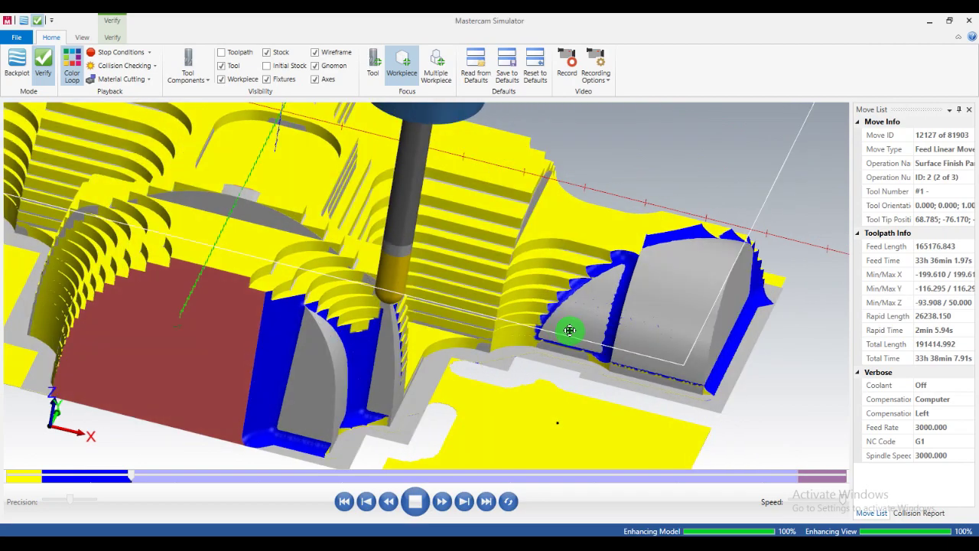
pyautogui.scroll(1, 459, 336)
pyautogui.scroll(1, 356, 344)
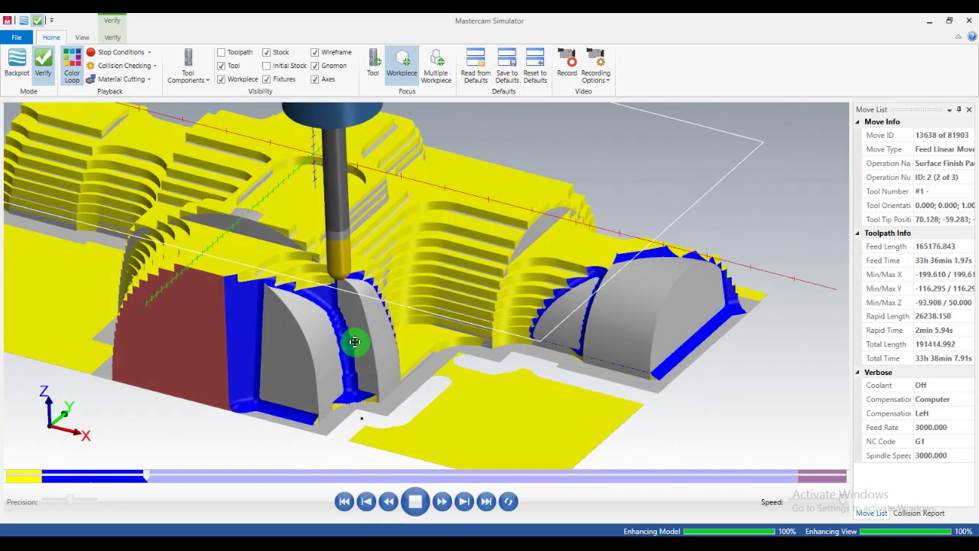
pyautogui.scroll(1, 319, 334)
pyautogui.scroll(-1, 319, 334)
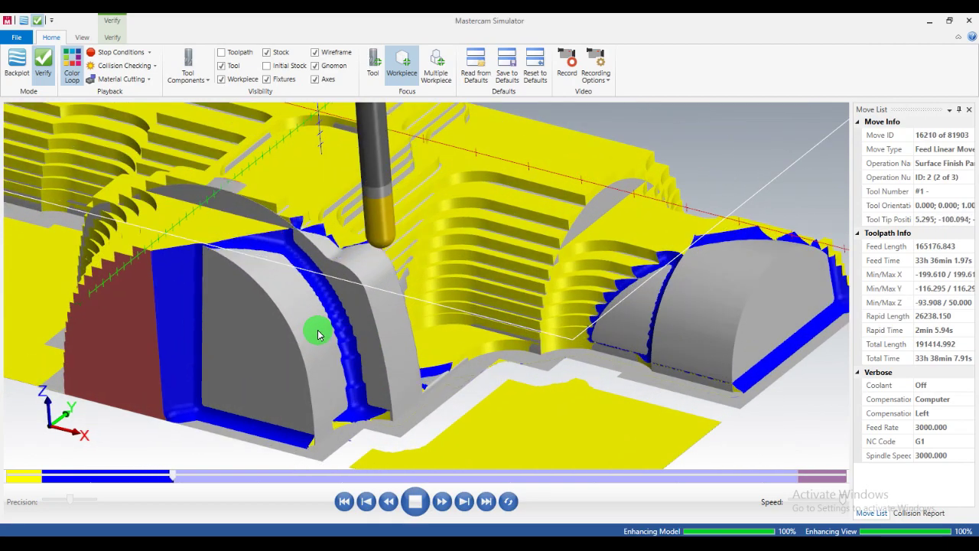
pyautogui.scroll(-1, 319, 334)
pyautogui.moveTo(318, 331)
pyautogui.mouseDown(button='middle')
pyautogui.moveTo(293, 321)
pyautogui.moveTo(306, 334)
pyautogui.moveTo(330, 332)
pyautogui.mouseUp(button='middle')
pyautogui.scroll(1, 319, 343)
pyautogui.scroll(-2, 418, 346)
pyautogui.scroll(2, 331, 332)
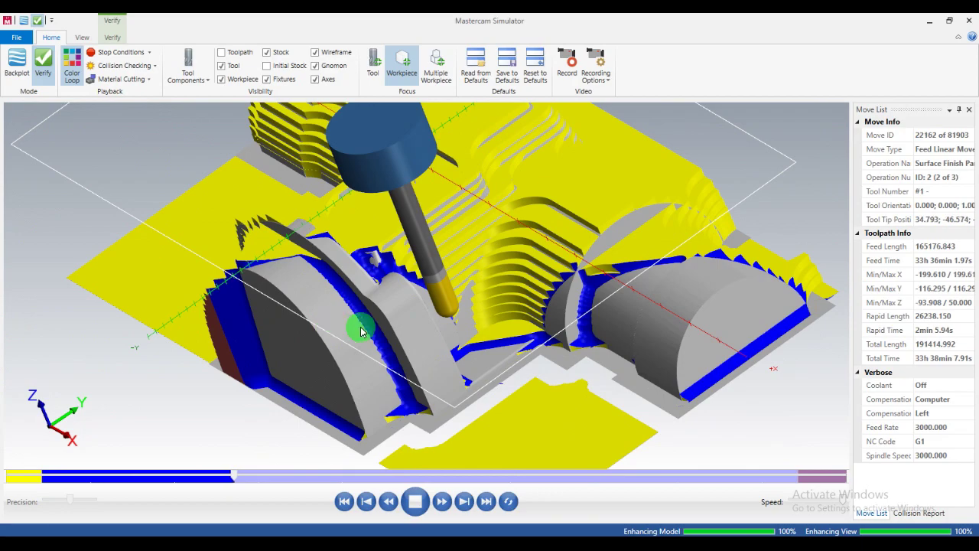
pyautogui.moveTo(415, 306)
pyautogui.mouseDown(button='middle')
pyautogui.moveTo(503, 302)
pyautogui.moveTo(441, 314)
pyautogui.mouseUp(button='middle')
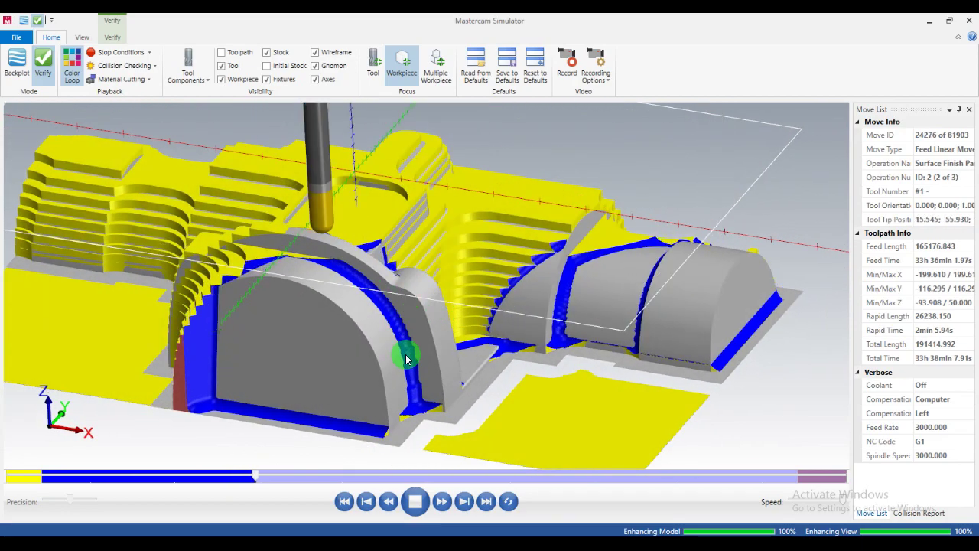
pyautogui.scroll(-1, 404, 352)
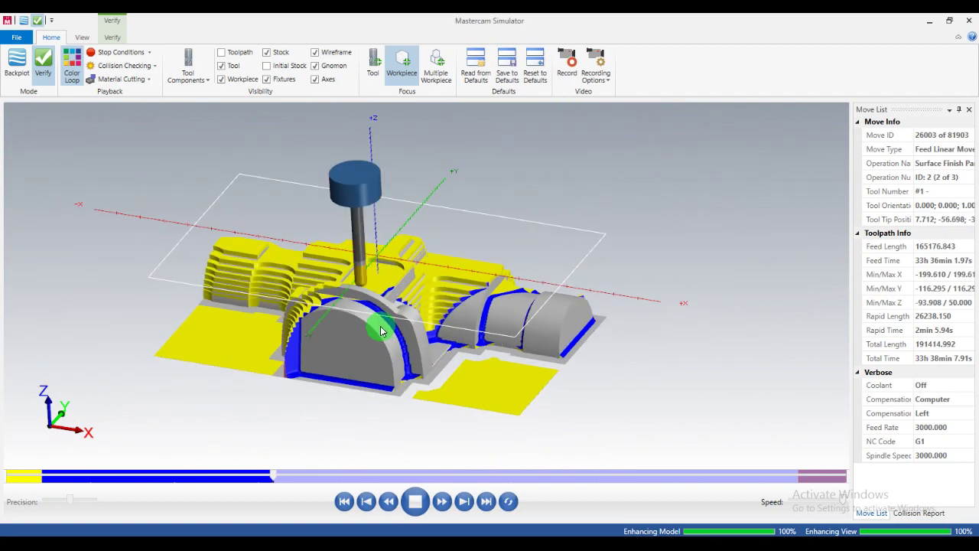
# Zoom and orbit to inspect the finished cylindrical body, reaching move 73068 of 81903.
pyautogui.moveTo(400, 345); pyautogui.dragTo(369, 302, button='middle')
pyautogui.scroll(1, 368, 302)
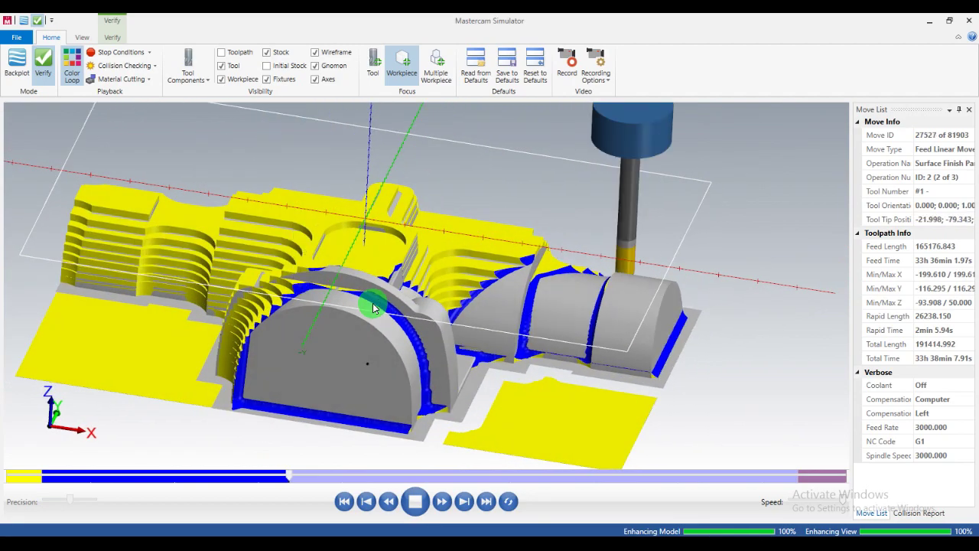
pyautogui.scroll(1, 370, 304)
pyautogui.scroll(1, 372, 306)
pyautogui.scroll(1, 374, 310)
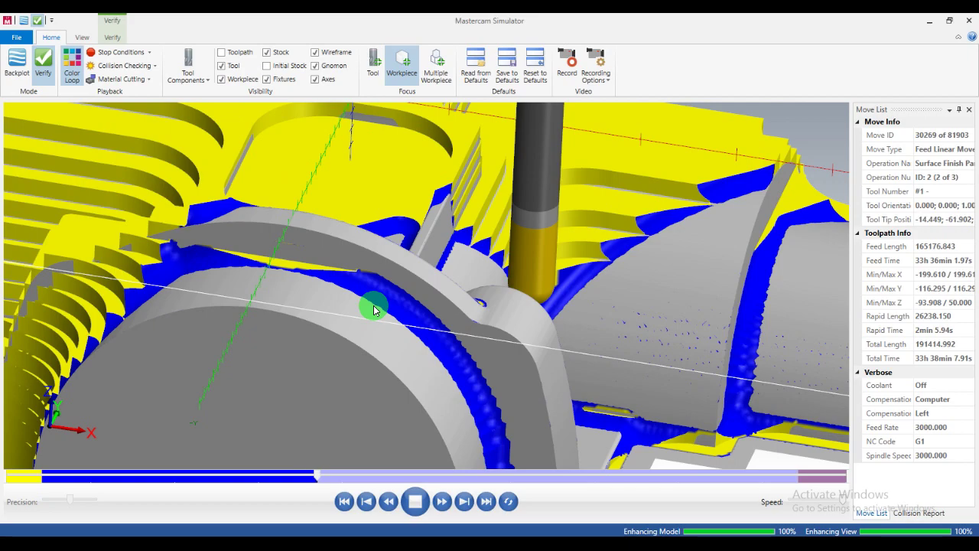
pyautogui.scroll(-1, 374, 309)
pyautogui.scroll(-1, 374, 309)
pyautogui.scroll(-1, 374, 309)
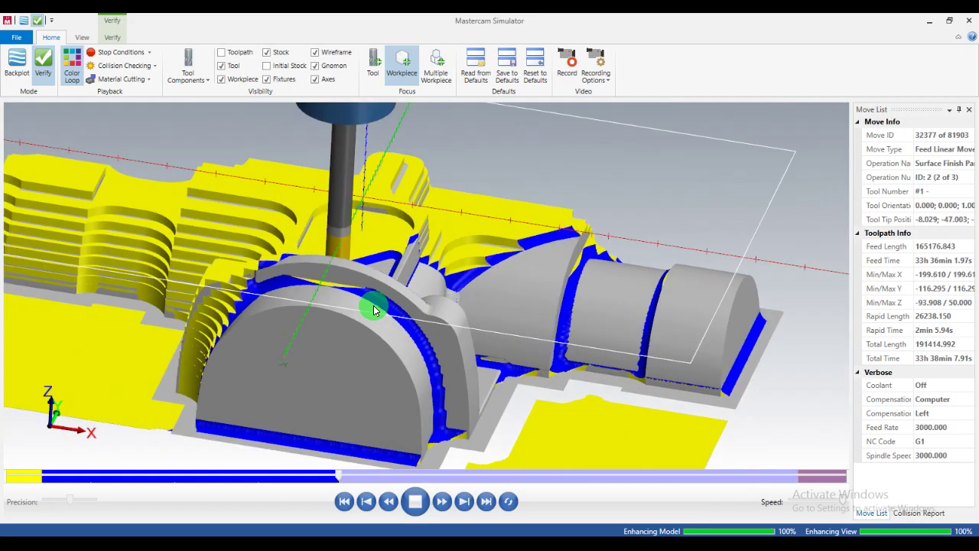
pyautogui.scroll(1, 374, 306)
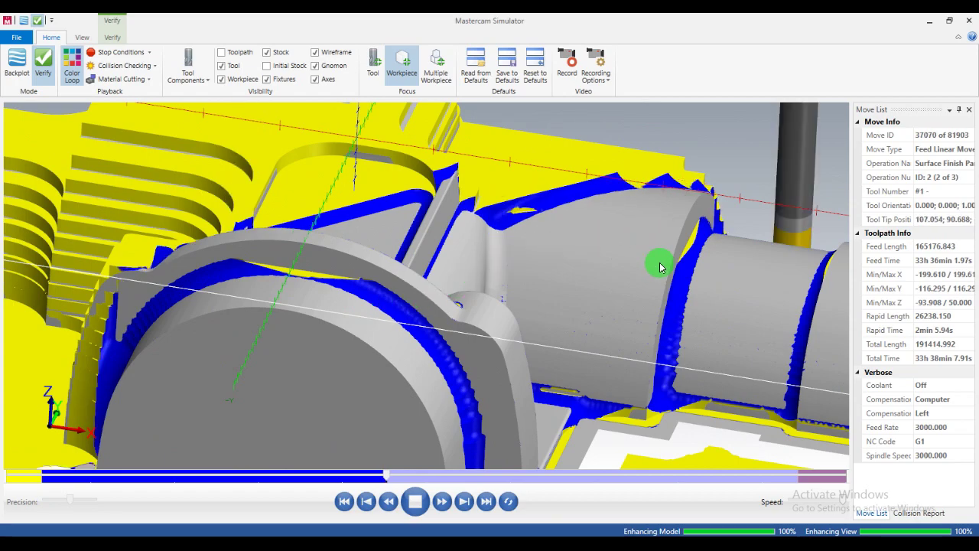
pyautogui.scroll(-3, 666, 260)
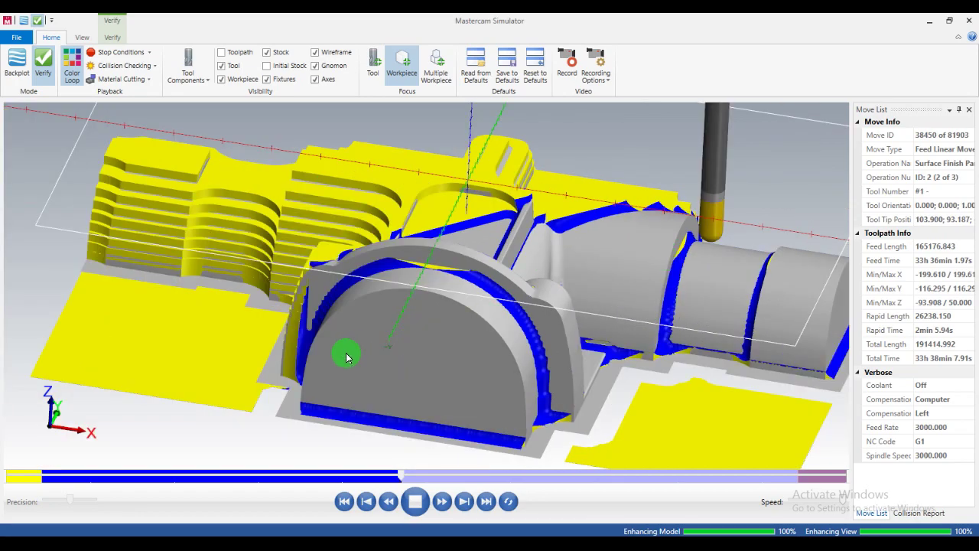
pyautogui.scroll(-1, 340, 348)
pyautogui.scroll(-1, 340, 346)
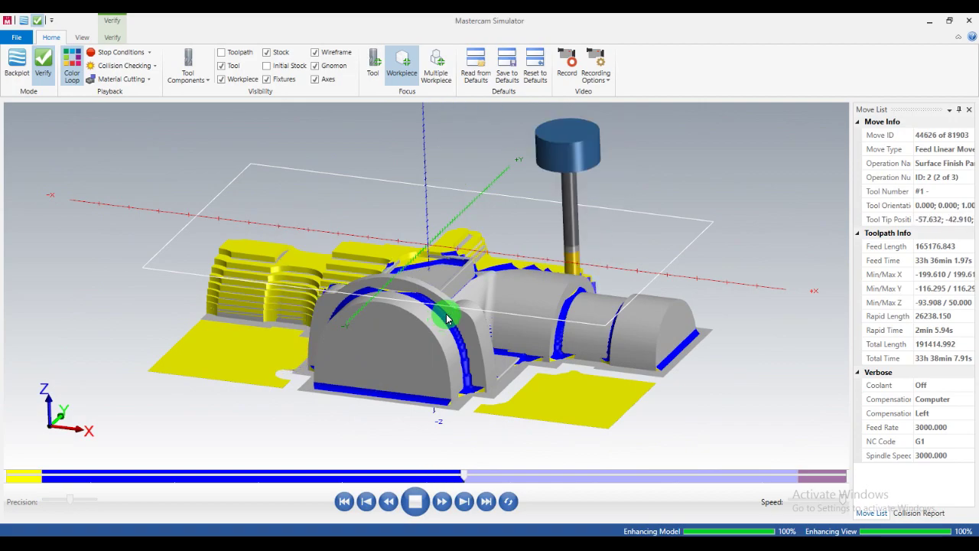
pyautogui.scroll(-1, 444, 319)
pyautogui.scroll(-1, 443, 320)
pyautogui.scroll(-1, 440, 320)
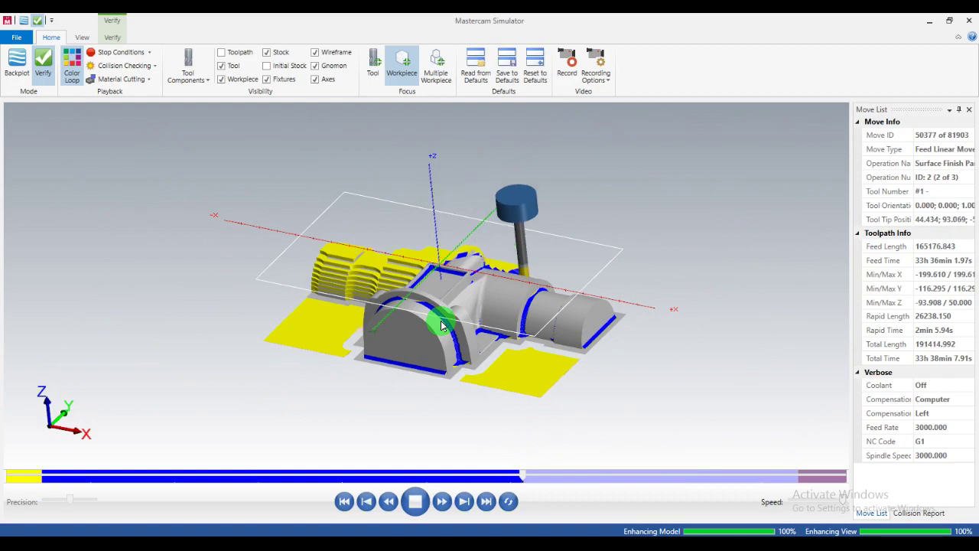
pyautogui.scroll(3, 482, 325)
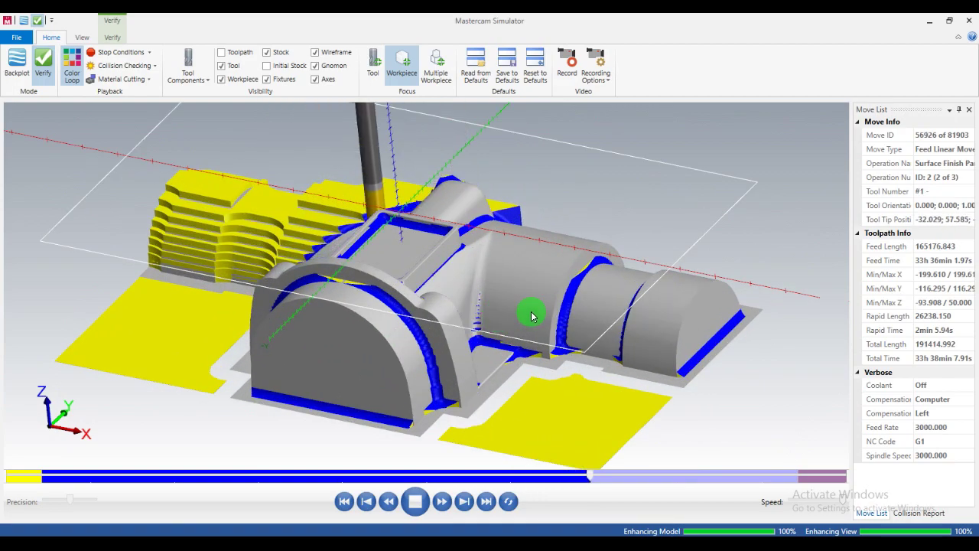
pyautogui.scroll(-3, 531, 315)
pyautogui.moveTo(436, 280); pyautogui.dragTo(350, 212, button='middle')
pyautogui.scroll(3, 354, 221)
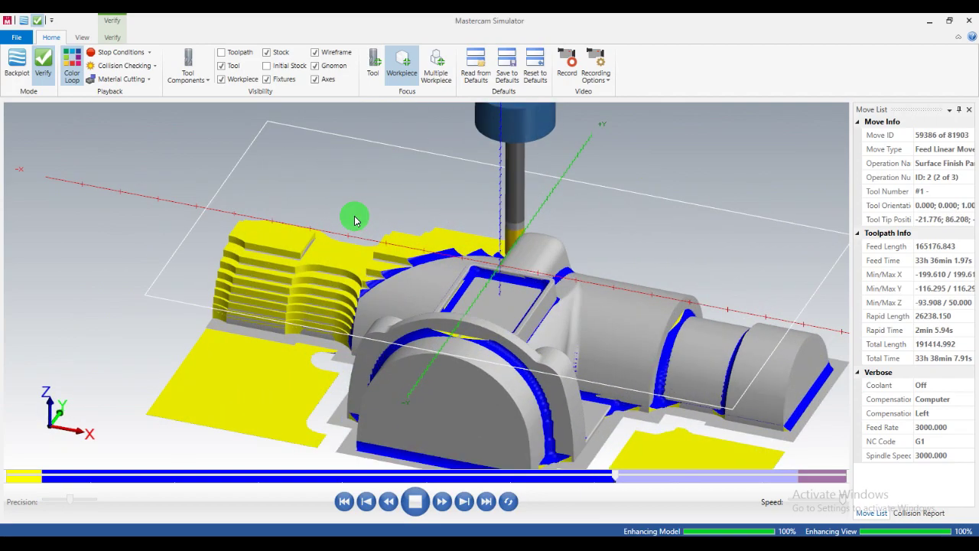
pyautogui.scroll(-2, 392, 268)
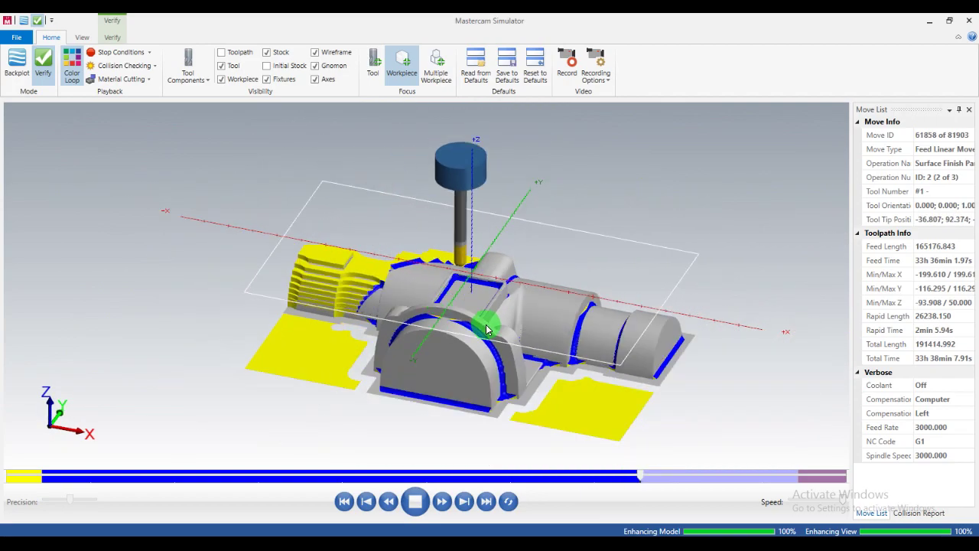
pyautogui.moveTo(487, 329); pyautogui.dragTo(498, 328, button='middle')
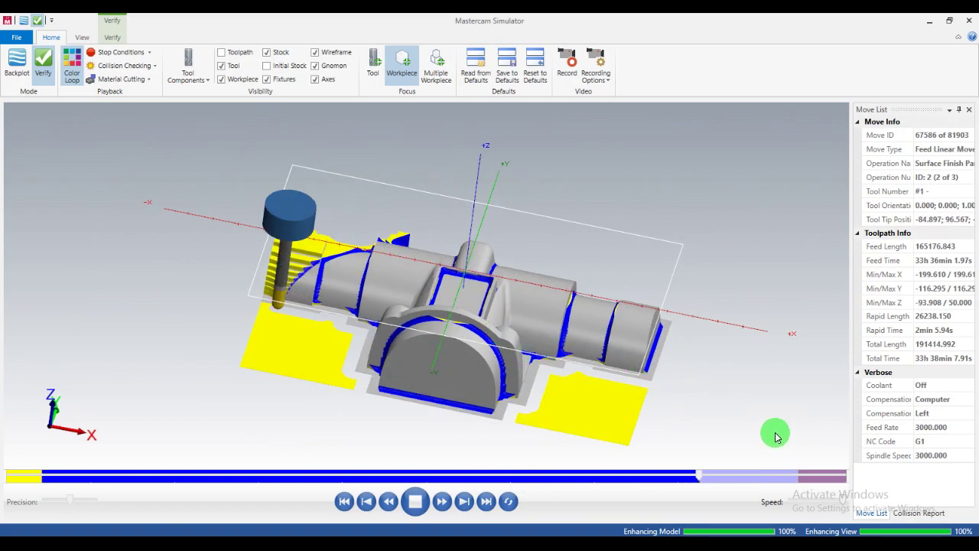
pyautogui.scroll(3, 481, 285)
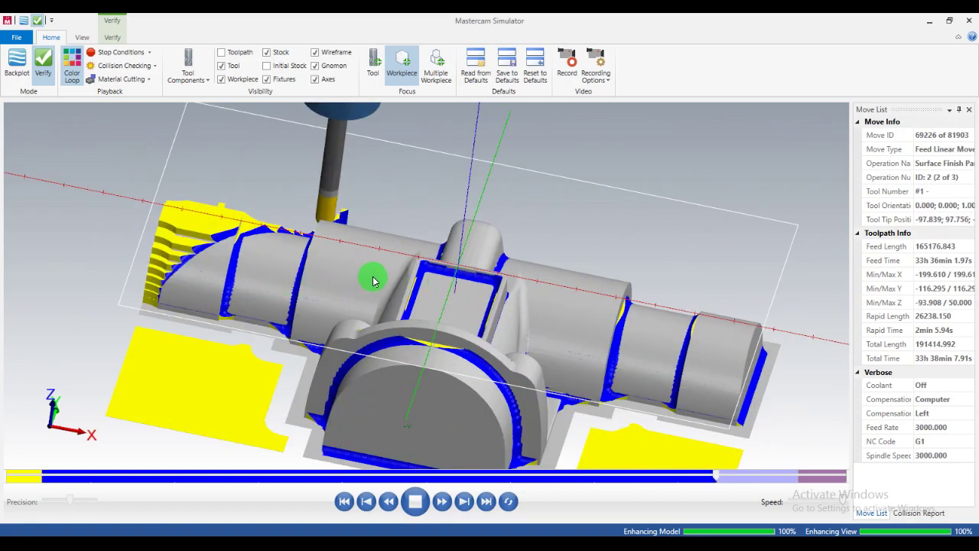
pyautogui.scroll(-3, 373, 280)
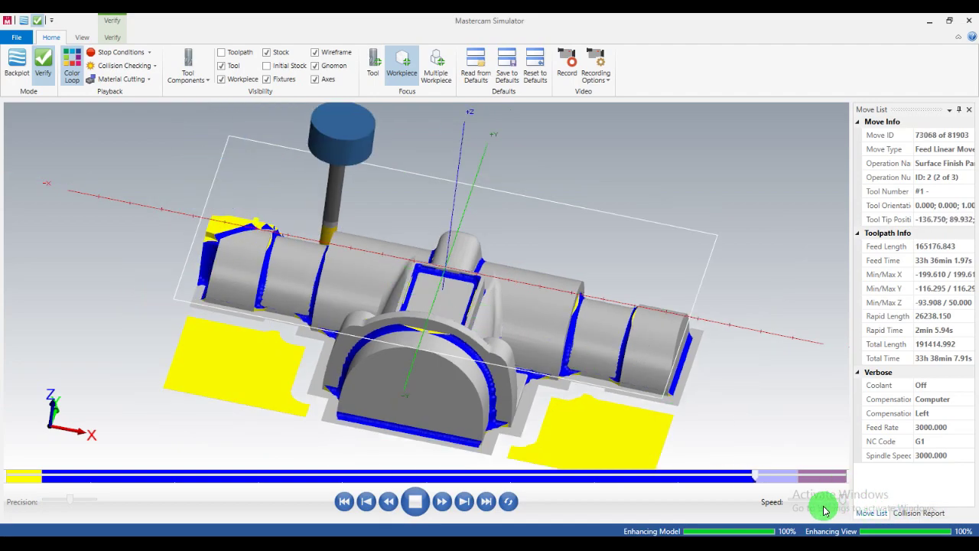
# Adjust the speed slider and orbit/zoom as the pencil pass finishes at move 81903.
pyautogui.moveTo(825, 511); pyautogui.dragTo(816, 505)
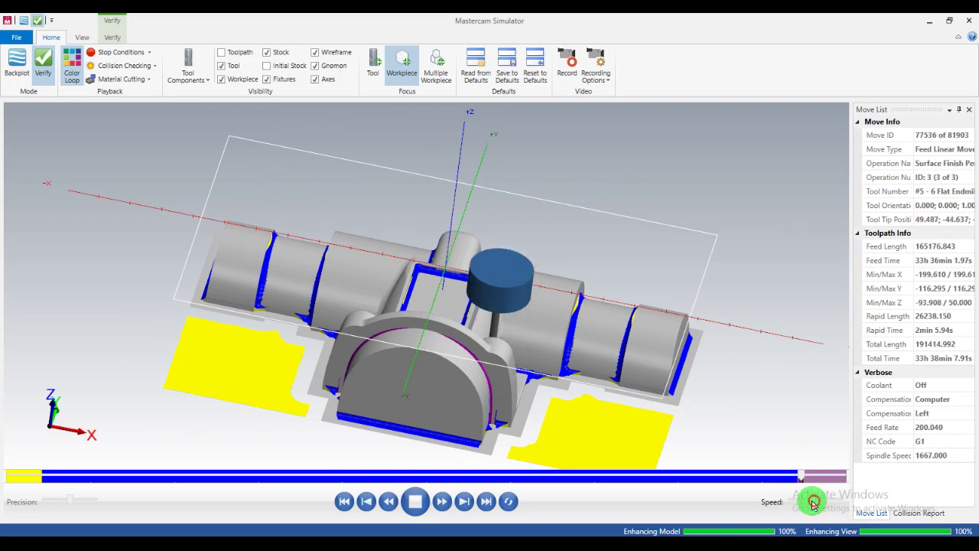
pyautogui.moveTo(814, 503); pyautogui.dragTo(808, 505)
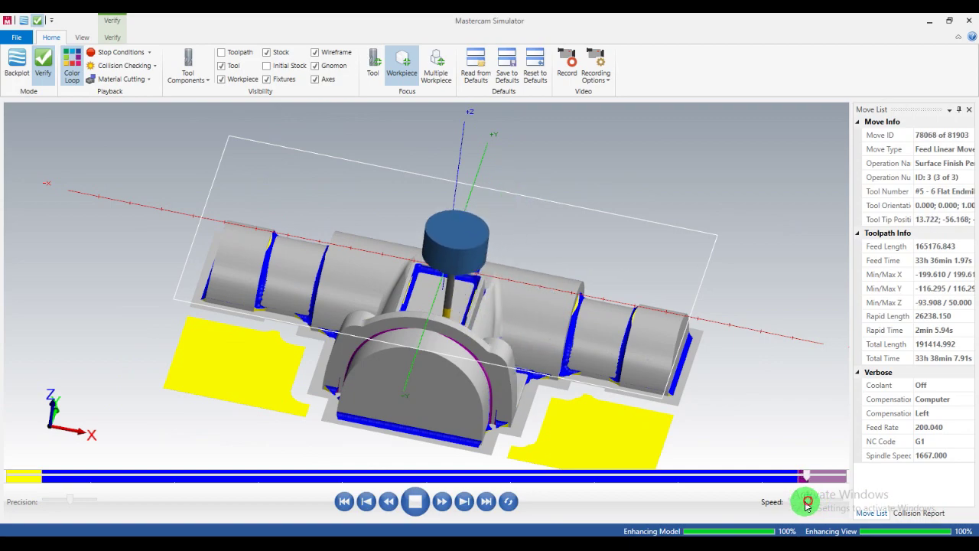
pyautogui.moveTo(404, 338); pyautogui.dragTo(444, 388, button='middle')
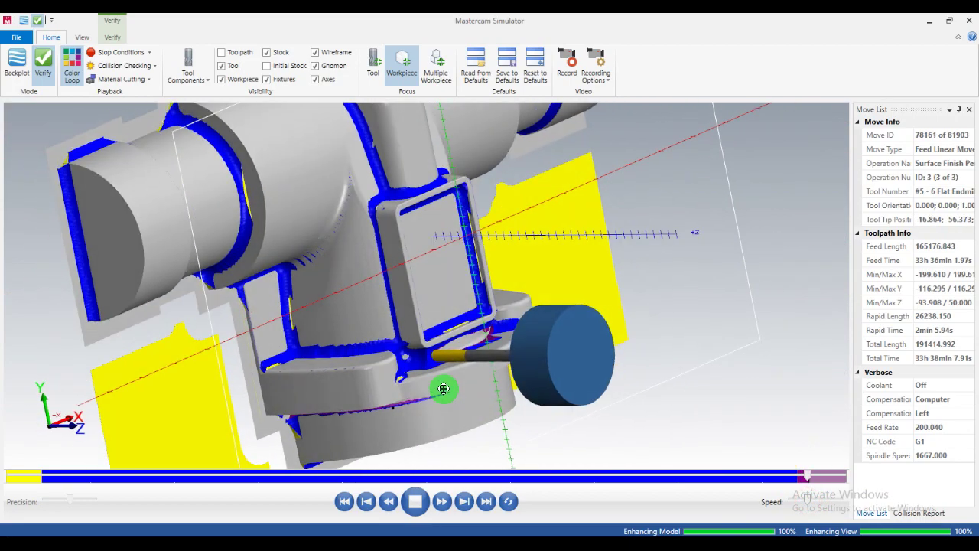
pyautogui.scroll(2, 440, 382)
pyautogui.scroll(2, 428, 370)
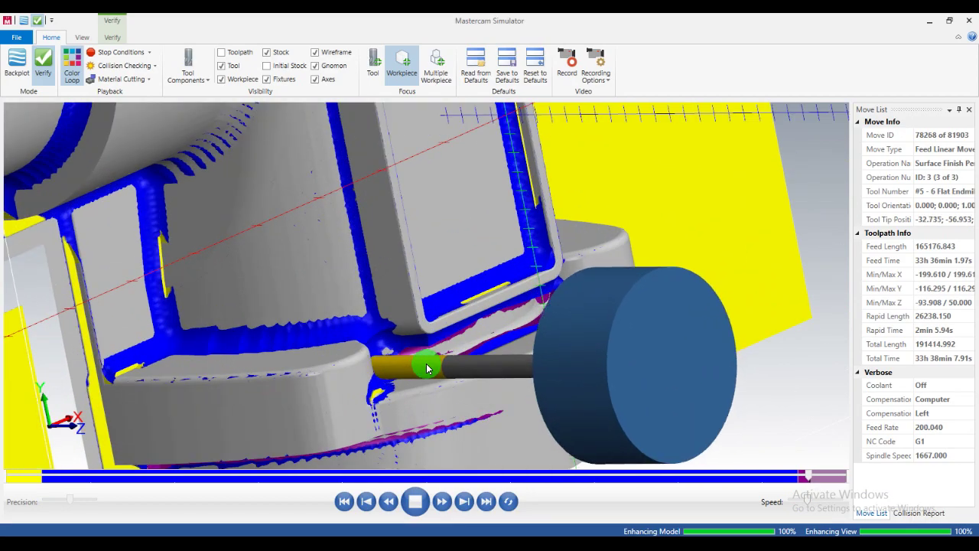
pyautogui.scroll(-2, 367, 325)
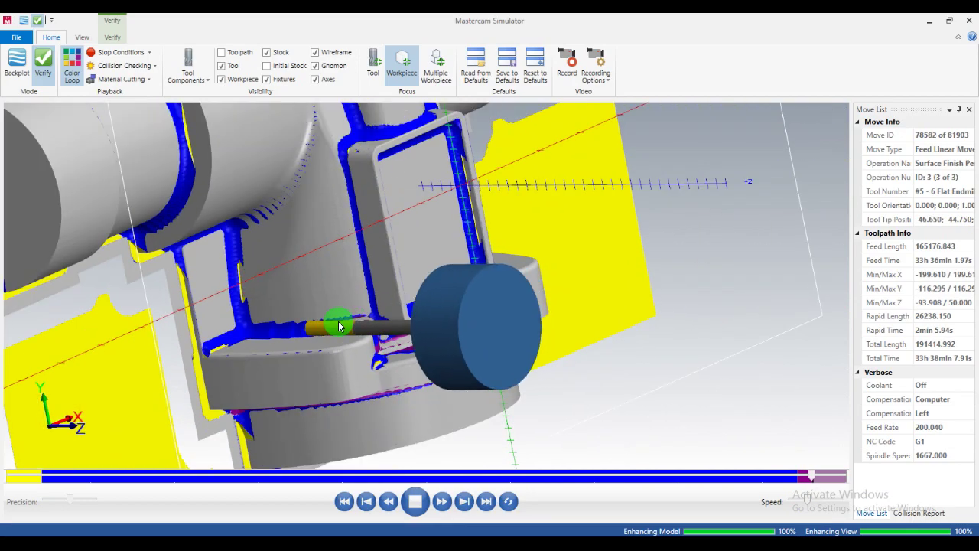
pyautogui.moveTo(340, 326)
pyautogui.mouseDown(button='middle')
pyautogui.moveTo(286, 326)
pyautogui.moveTo(343, 350)
pyautogui.moveTo(371, 328)
pyautogui.moveTo(275, 286)
pyautogui.moveTo(267, 227)
pyautogui.moveTo(125, 222)
pyautogui.moveTo(230, 220)
pyautogui.mouseUp(button='middle')
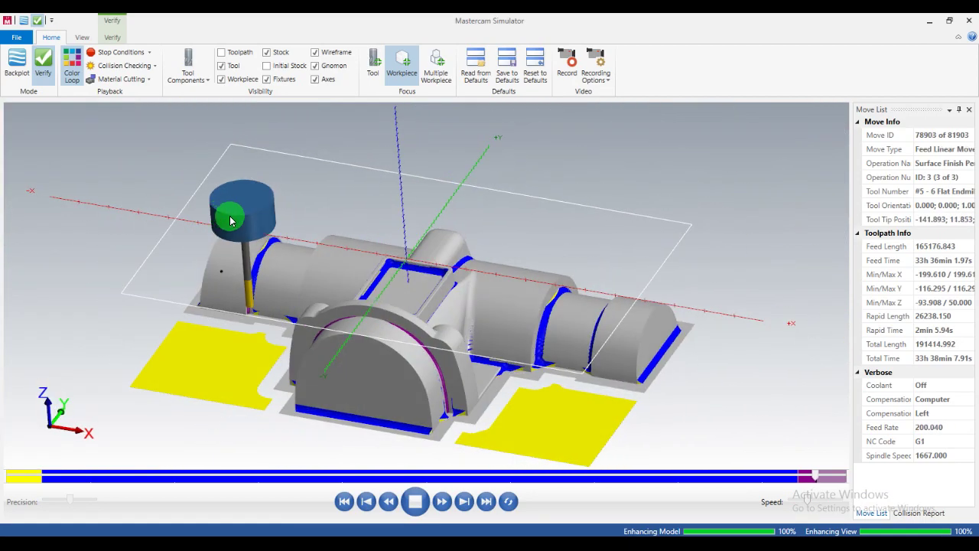
pyautogui.scroll(2, 231, 221)
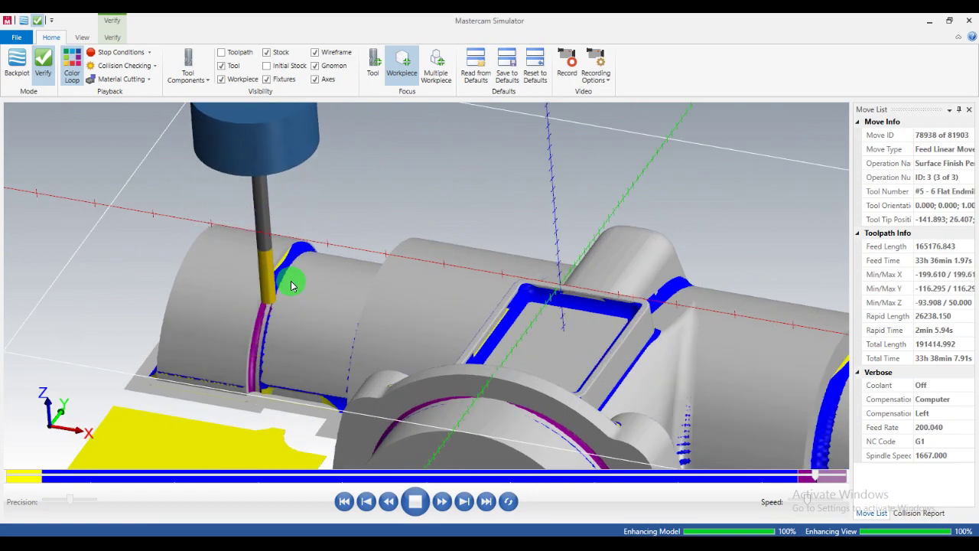
pyautogui.moveTo(286, 289); pyautogui.dragTo(269, 322, button='middle')
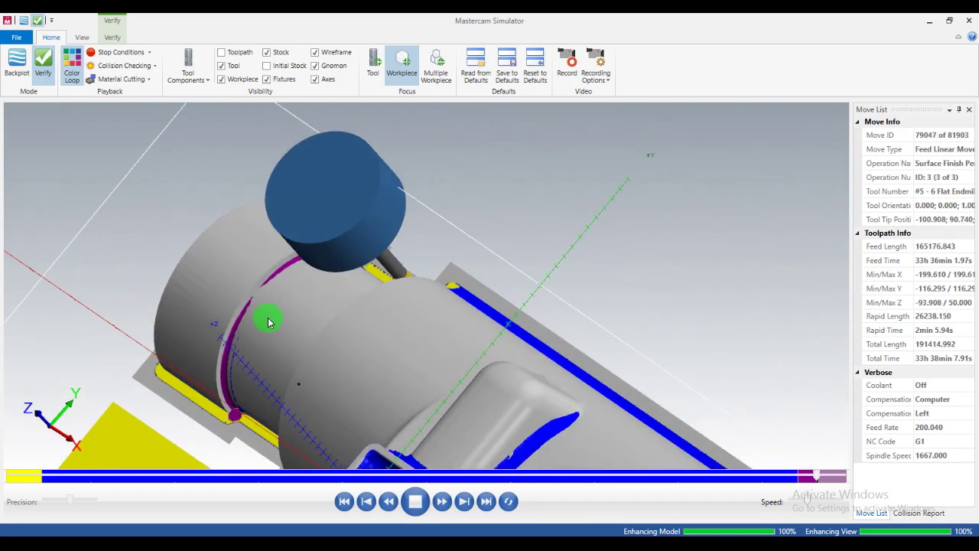
pyautogui.moveTo(280, 277)
pyautogui.mouseDown(button='middle')
pyautogui.moveTo(434, 251)
pyautogui.moveTo(500, 317)
pyautogui.moveTo(586, 288)
pyautogui.moveTo(591, 296)
pyautogui.moveTo(517, 276)
pyautogui.moveTo(640, 330)
pyautogui.moveTo(622, 365)
pyautogui.moveTo(557, 324)
pyautogui.mouseUp(button='middle')
pyautogui.scroll(2, 553, 322)
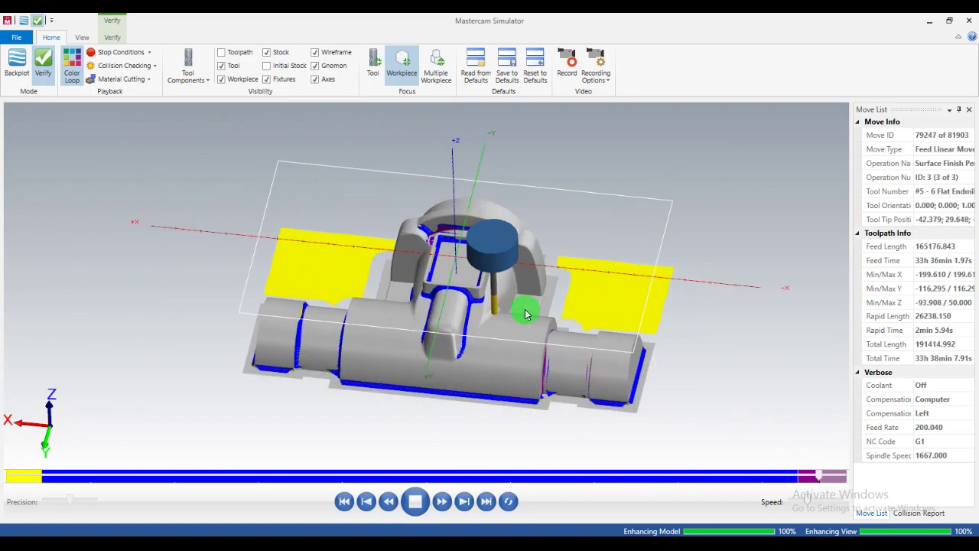
pyautogui.scroll(2, 527, 315)
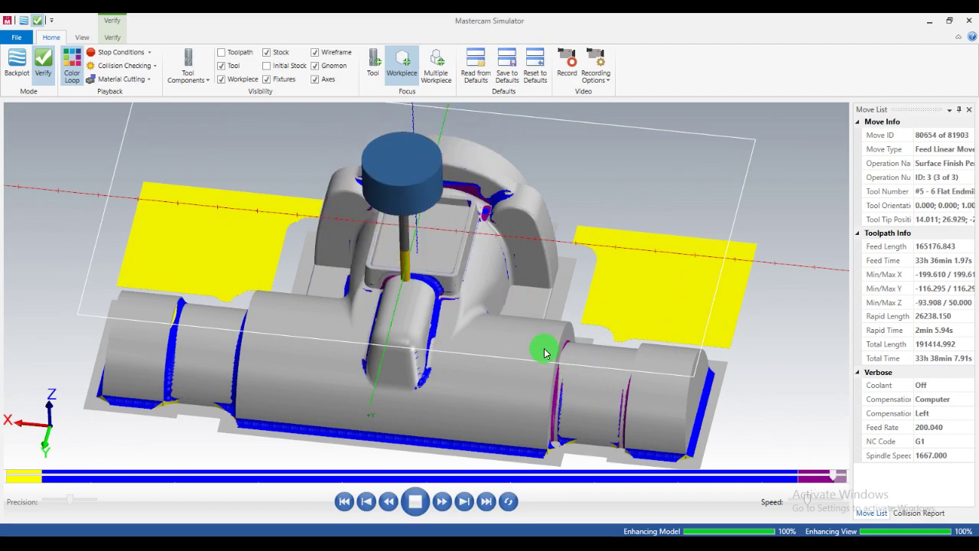
pyautogui.moveTo(515, 331); pyautogui.dragTo(515, 328, button='middle')
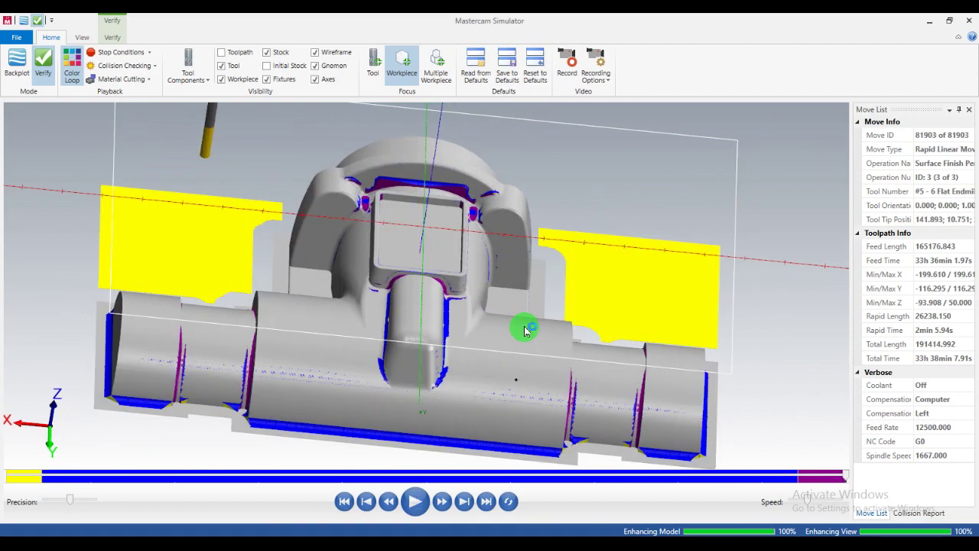
pyautogui.moveTo(563, 280)
pyautogui.mouseDown(button='middle')
pyautogui.moveTo(503, 287)
pyautogui.moveTo(518, 321)
pyautogui.mouseUp(button='middle')
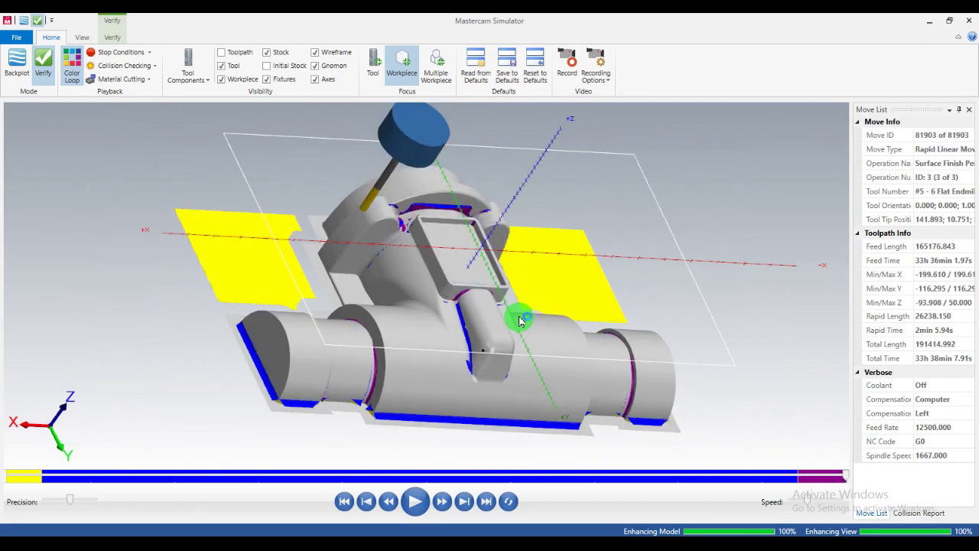
pyautogui.scroll(3, 474, 253)
pyautogui.scroll(2, 433, 217)
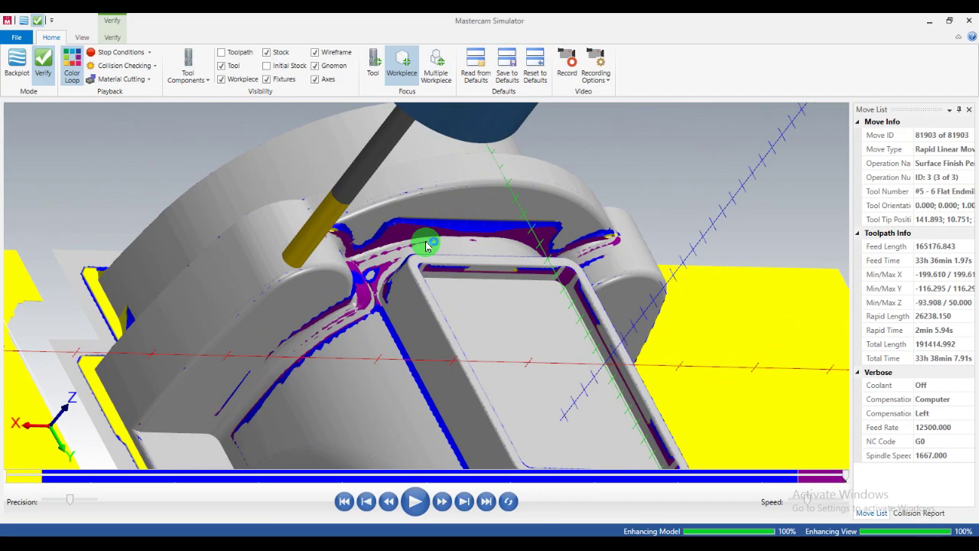
pyautogui.scroll(3, 425, 241)
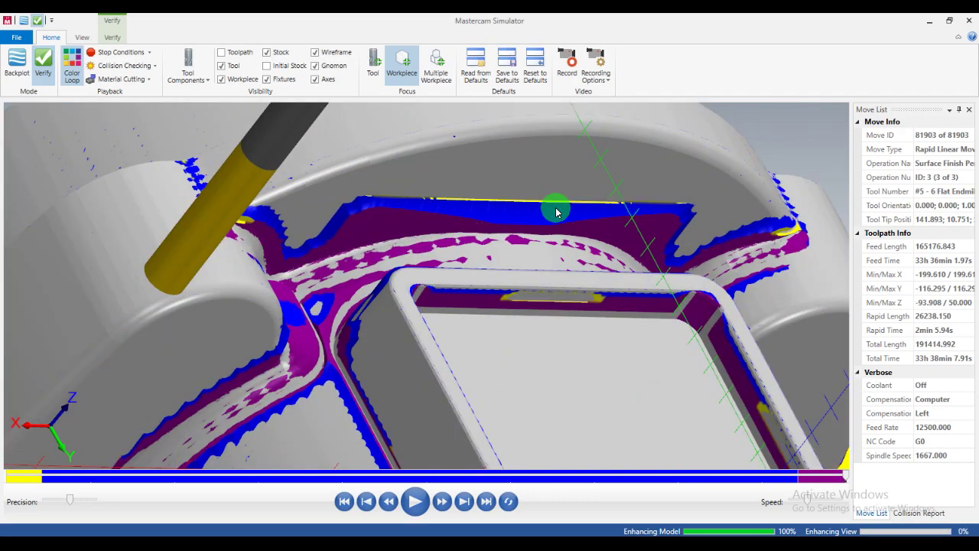
pyautogui.scroll(-3, 556, 210)
pyautogui.scroll(-2, 556, 210)
pyautogui.moveTo(558, 221); pyautogui.dragTo(519, 220, button='middle')
pyautogui.scroll(-2, 520, 220)
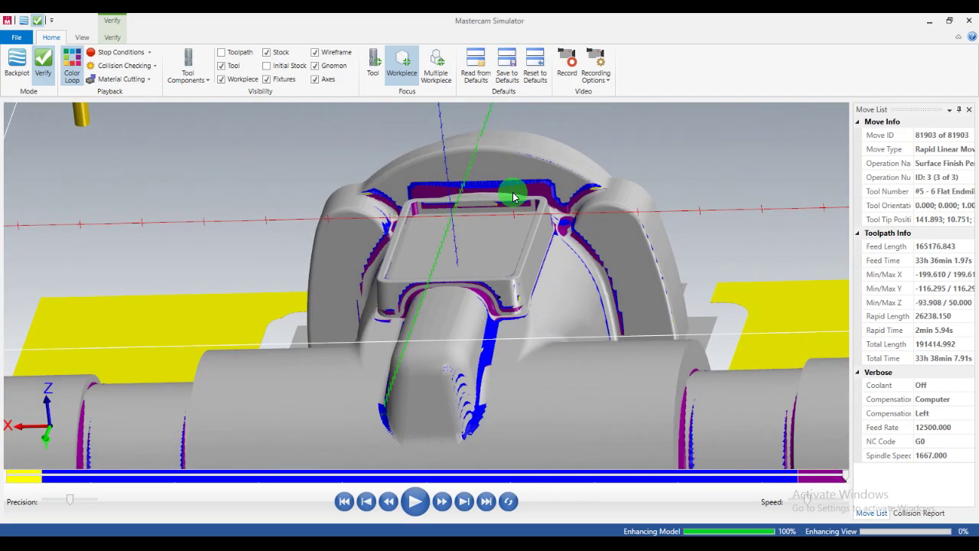
pyautogui.scroll(-2, 520, 220)
pyautogui.scroll(-2, 519, 228)
pyautogui.scroll(-2, 518, 229)
pyautogui.moveTo(541, 280)
pyautogui.mouseDown(button='middle')
pyautogui.moveTo(619, 280)
pyautogui.moveTo(619, 295)
pyautogui.moveTo(493, 279)
pyautogui.moveTo(538, 291)
pyautogui.moveTo(524, 296)
pyautogui.moveTo(533, 303)
pyautogui.mouseUp(button='middle')
pyautogui.scroll(3, 489, 267)
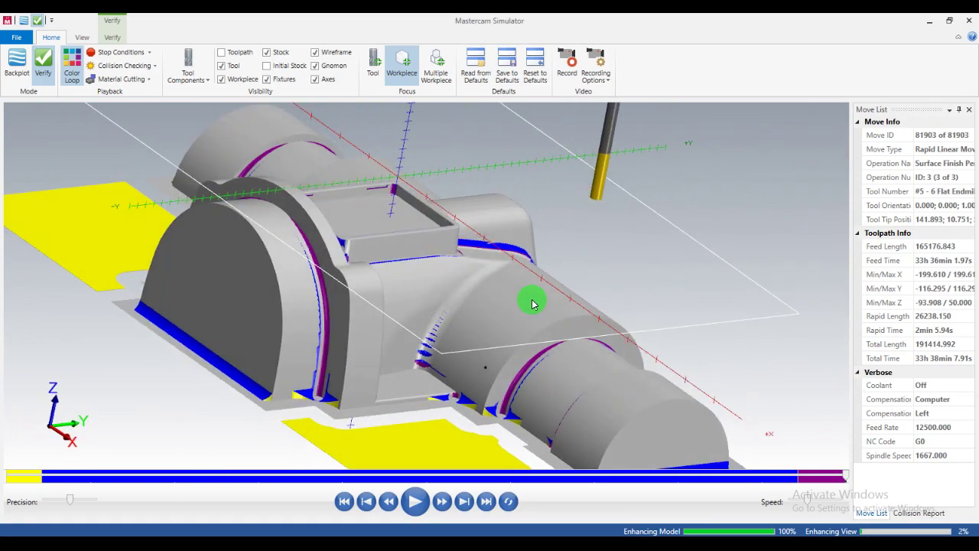
pyautogui.scroll(-1, 534, 304)
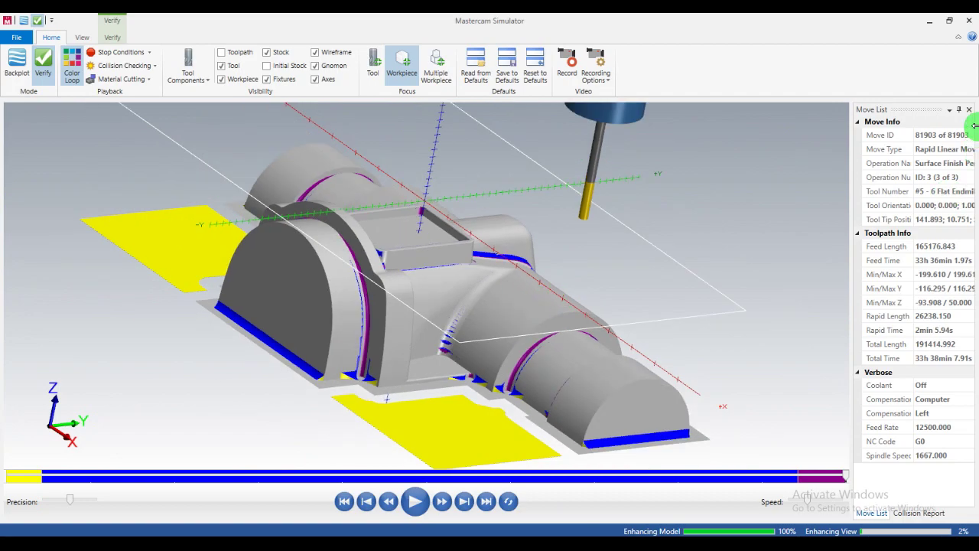
# Close the Simulator and set the pencil operation's Number per side to 4.
pyautogui.click(968, 23)
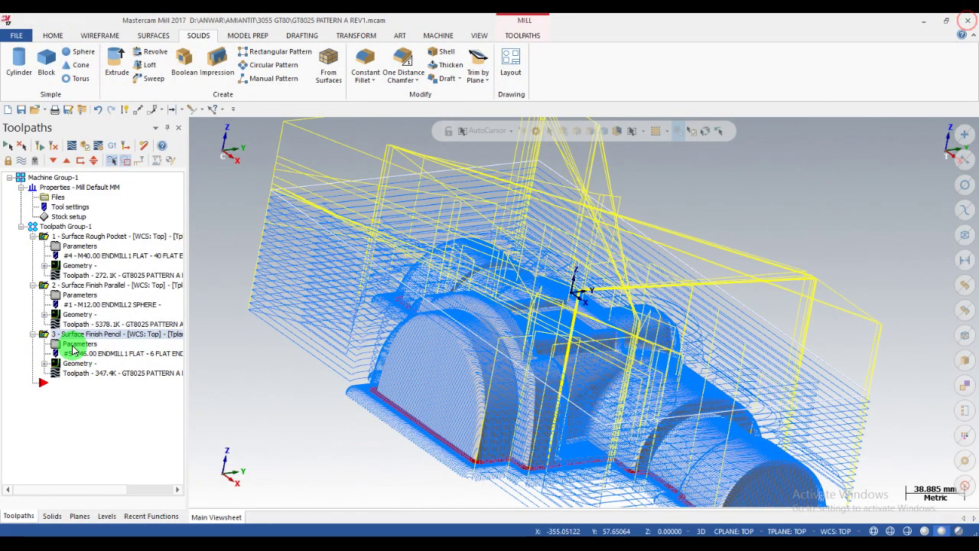
pyautogui.click(73, 345)
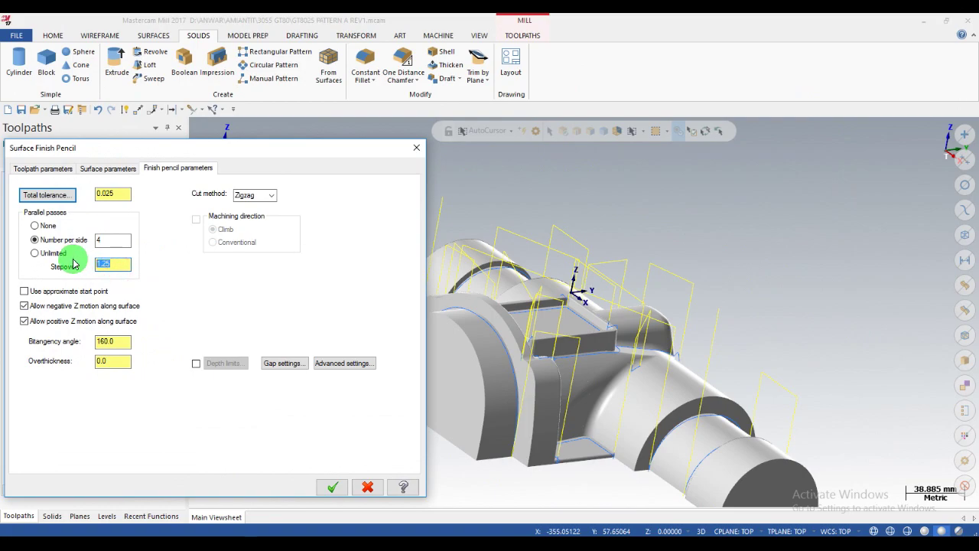
pyautogui.write('1')
pyautogui.click(331, 488)
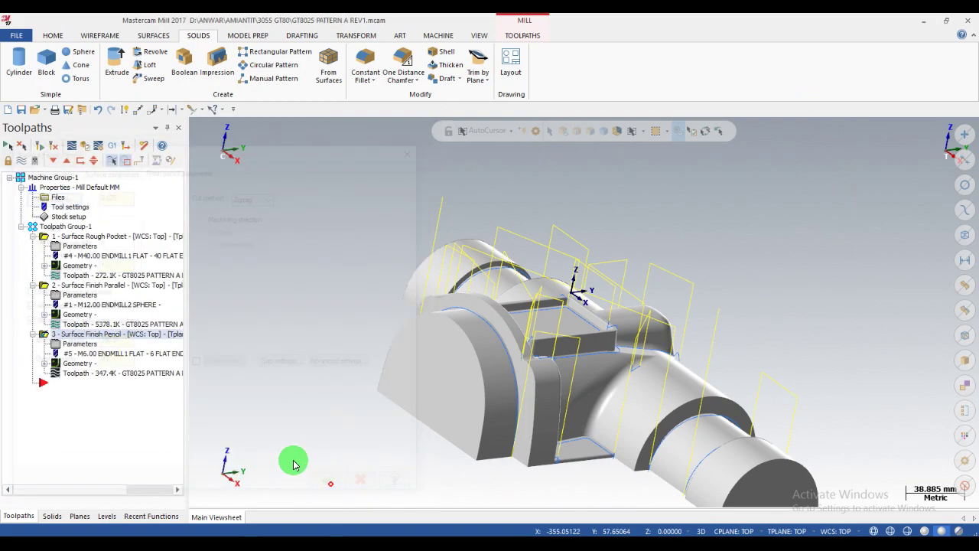
# Regenerate all dirty operations so the pencil toolpath grows to 4259.5K.
pyautogui.click(42, 148)
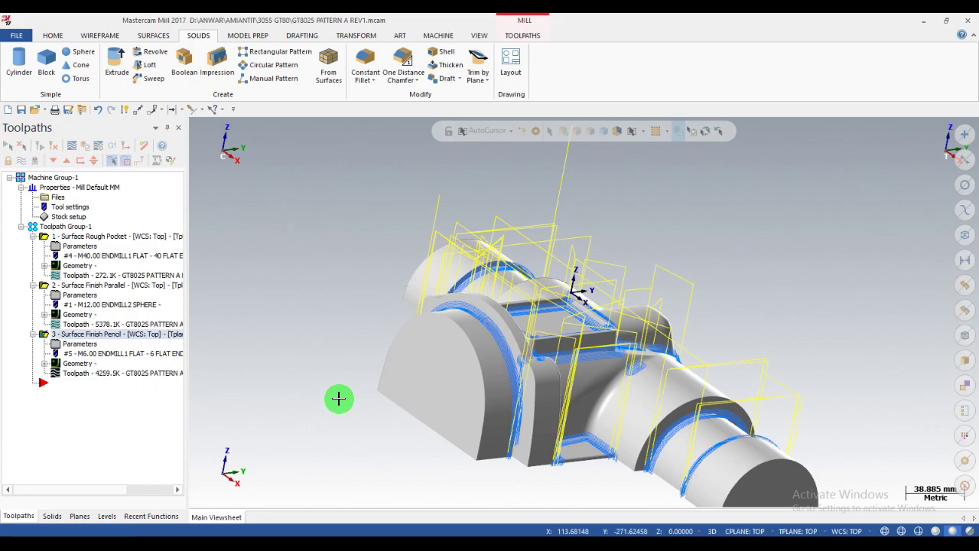
pyautogui.moveTo(521, 357)
pyautogui.mouseDown(button='middle')
pyautogui.moveTo(477, 339)
pyautogui.moveTo(502, 334)
pyautogui.moveTo(558, 360)
pyautogui.moveTo(448, 312)
pyautogui.moveTo(459, 299)
pyautogui.moveTo(777, 317)
pyautogui.moveTo(754, 299)
pyautogui.moveTo(800, 330)
pyautogui.moveTo(852, 324)
pyautogui.moveTo(926, 344)
pyautogui.moveTo(714, 333)
pyautogui.moveTo(756, 321)
pyautogui.moveTo(743, 341)
pyautogui.moveTo(691, 308)
pyautogui.moveTo(729, 311)
pyautogui.moveTo(737, 336)
pyautogui.moveTo(255, 235)
pyautogui.moveTo(378, 280)
pyautogui.moveTo(537, 262)
pyautogui.mouseUp(button='middle')
pyautogui.scroll(2, 518, 339)
pyautogui.scroll(2, 564, 377)
pyautogui.scroll(1, 522, 367)
pyautogui.scroll(-1, 464, 316)
pyautogui.scroll(-2, 707, 312)
pyautogui.scroll(-2, 755, 299)
pyautogui.scroll(-1, 800, 330)
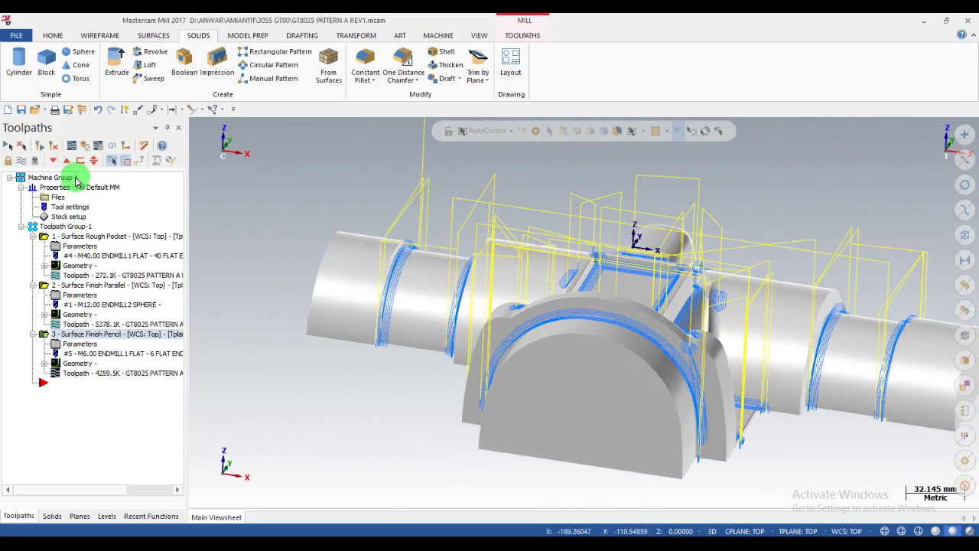
# Start backplotting the regenerated pencil toolpath at a slowed playback speed.
pyautogui.click(80, 149)
pyautogui.click(198, 127)
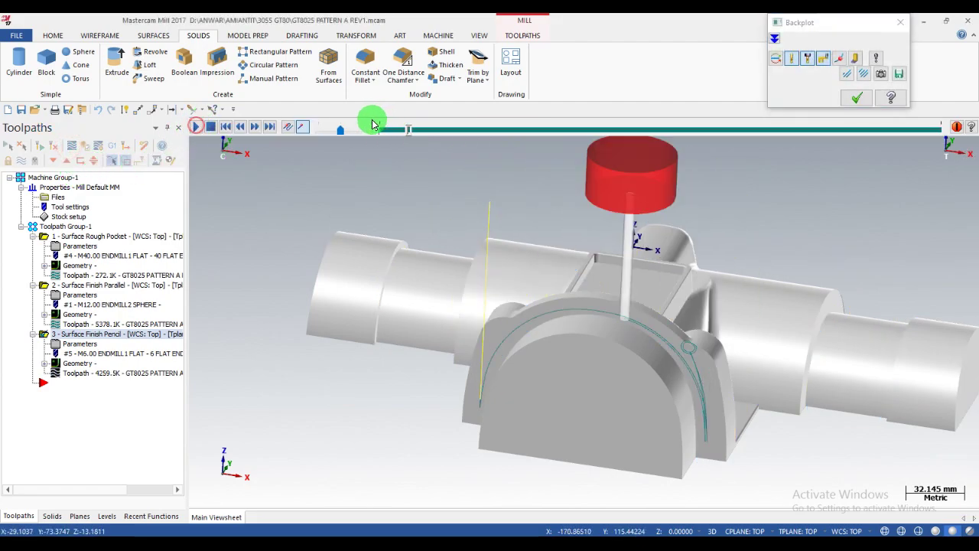
pyautogui.click(348, 129)
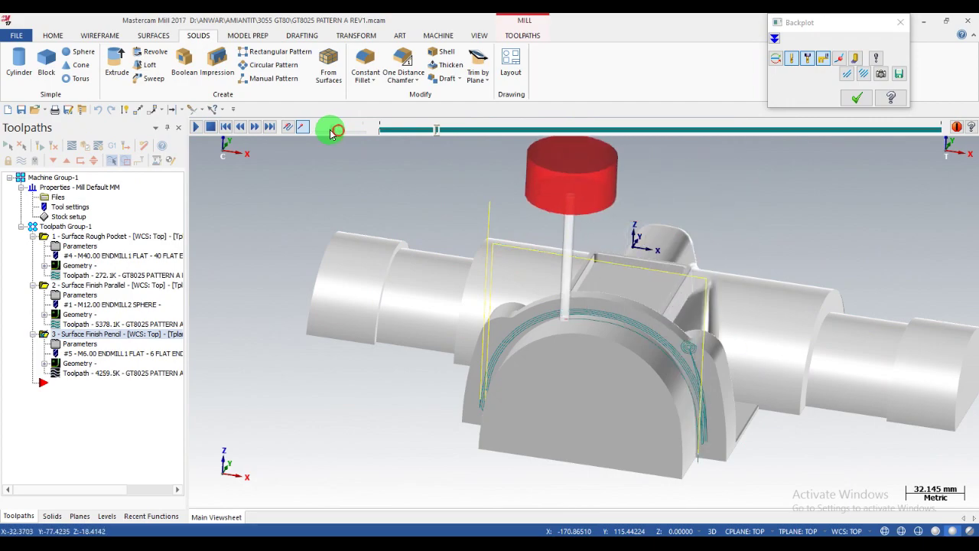
pyautogui.moveTo(348, 129); pyautogui.dragTo(331, 128)
pyautogui.moveTo(451, 228)
pyautogui.mouseDown(button='middle')
pyautogui.moveTo(586, 321)
pyautogui.moveTo(604, 321)
pyautogui.moveTo(557, 345)
pyautogui.moveTo(437, 323)
pyautogui.moveTo(441, 308)
pyautogui.moveTo(466, 311)
pyautogui.moveTo(412, 330)
pyautogui.moveTo(426, 338)
pyautogui.moveTo(470, 280)
pyautogui.mouseUp(button='middle')
pyautogui.scroll(1, 561, 339)
# Inspect the added parallel pencil passes from Top view, then tilt back into 3D.
pyautogui.rightClick(540, 243)
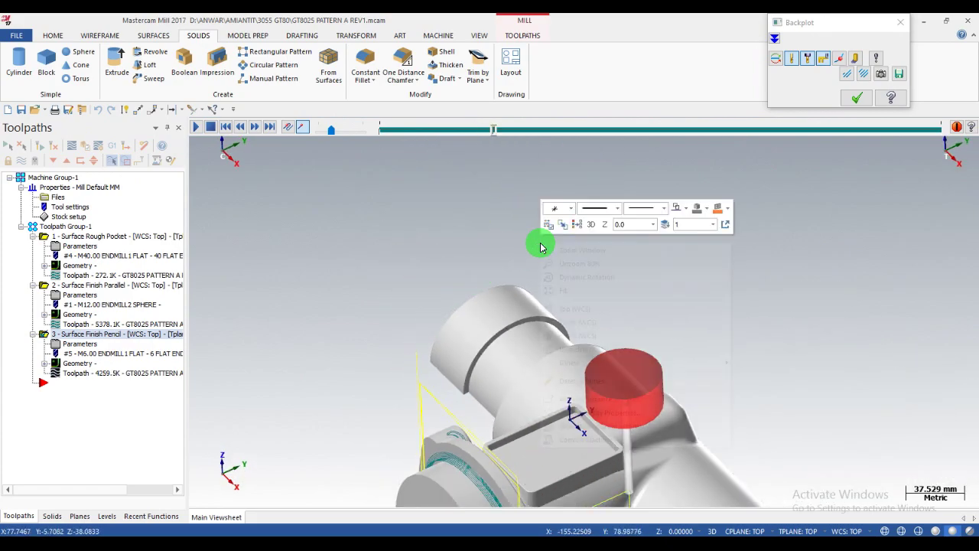
pyautogui.click(559, 307)
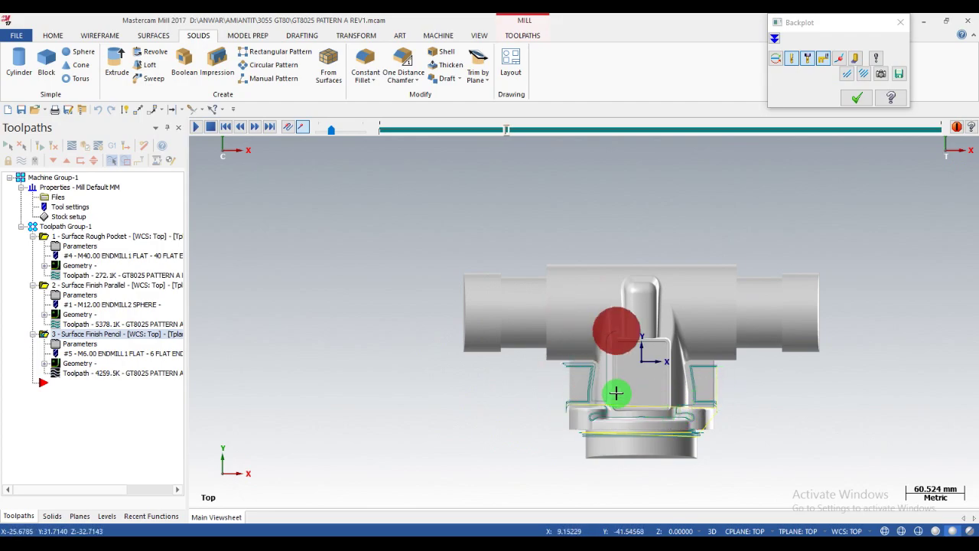
pyautogui.scroll(2, 610, 370)
pyautogui.scroll(1, 620, 345)
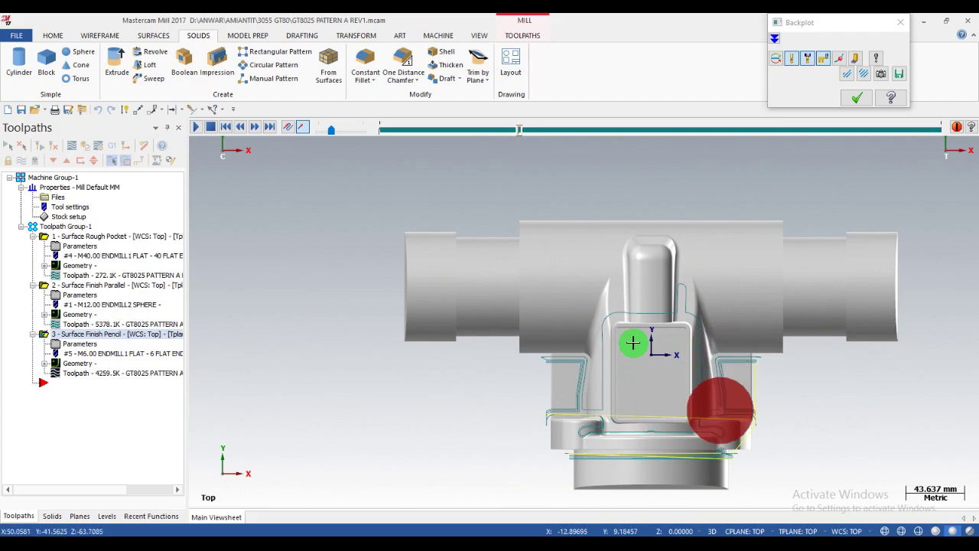
pyautogui.moveTo(666, 385)
pyautogui.mouseDown(button='middle')
pyautogui.moveTo(675, 341)
pyautogui.moveTo(654, 356)
pyautogui.mouseUp(button='middle')
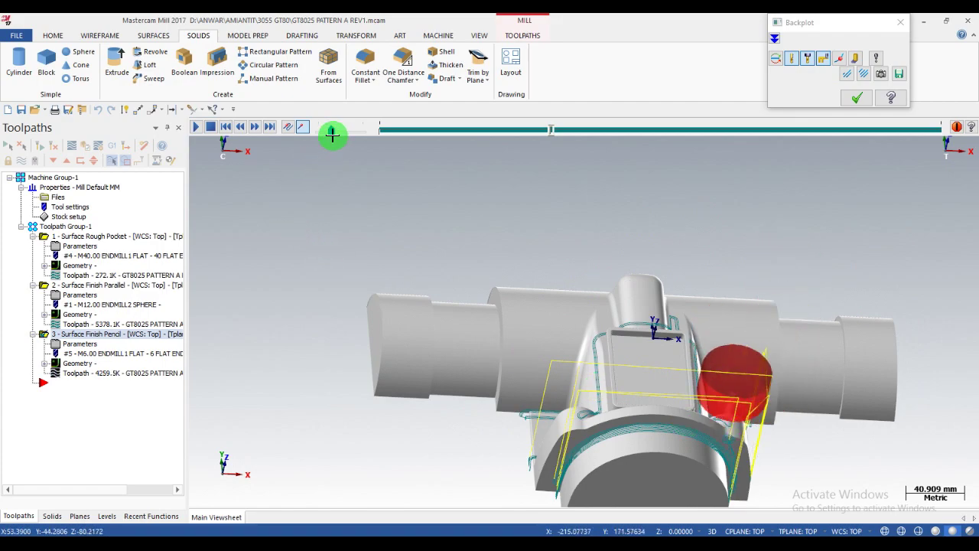
# Speed up the backplot and follow the pencil passes, zoomed in, to the end.
pyautogui.moveTo(332, 137); pyautogui.dragTo(348, 138)
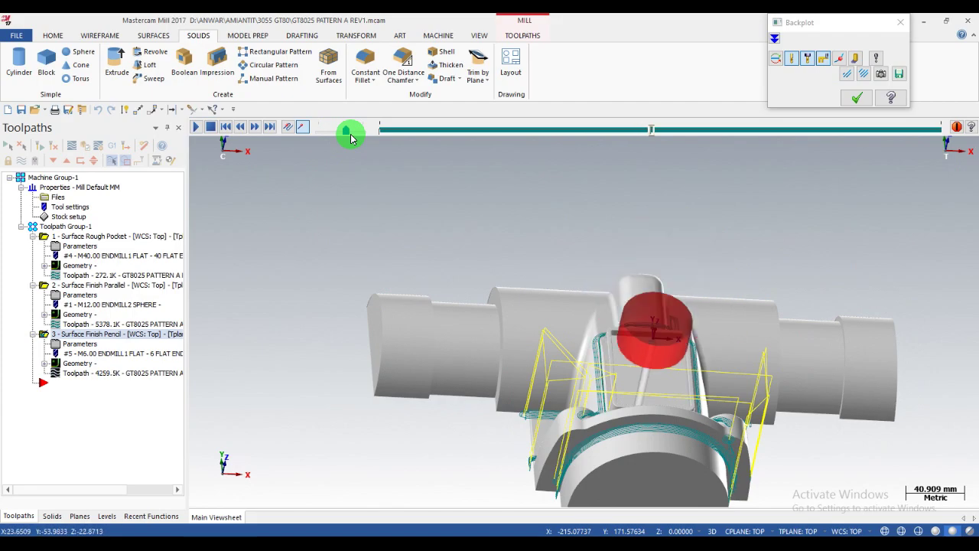
pyautogui.scroll(2, 649, 354)
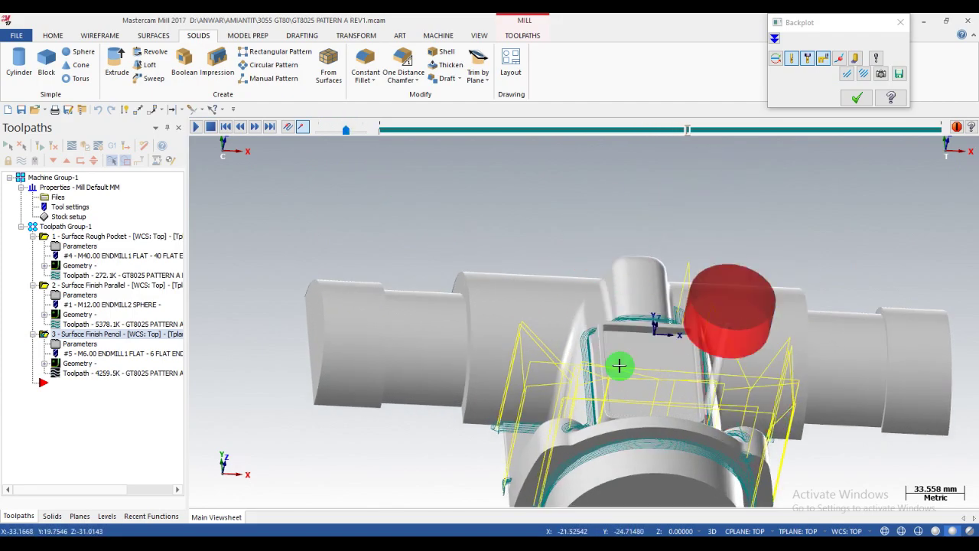
pyautogui.scroll(3, 618, 365)
pyautogui.scroll(1, 566, 356)
pyautogui.scroll(1, 563, 350)
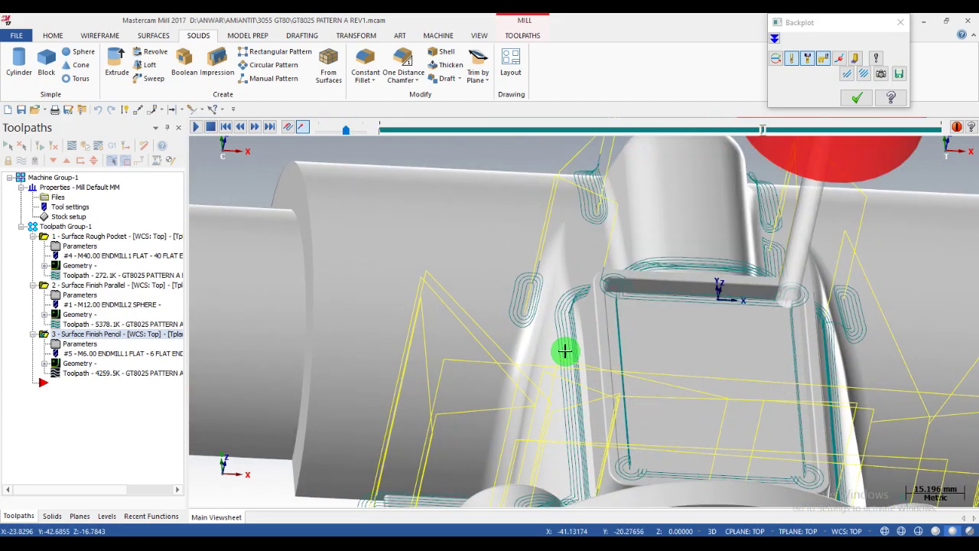
pyautogui.scroll(1, 527, 292)
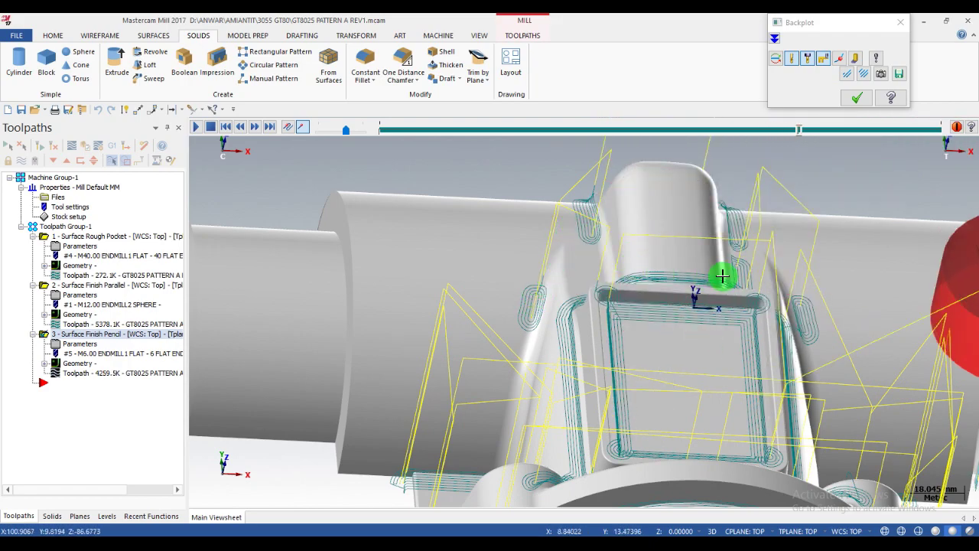
pyautogui.scroll(-2, 590, 321)
pyautogui.scroll(-1, 604, 328)
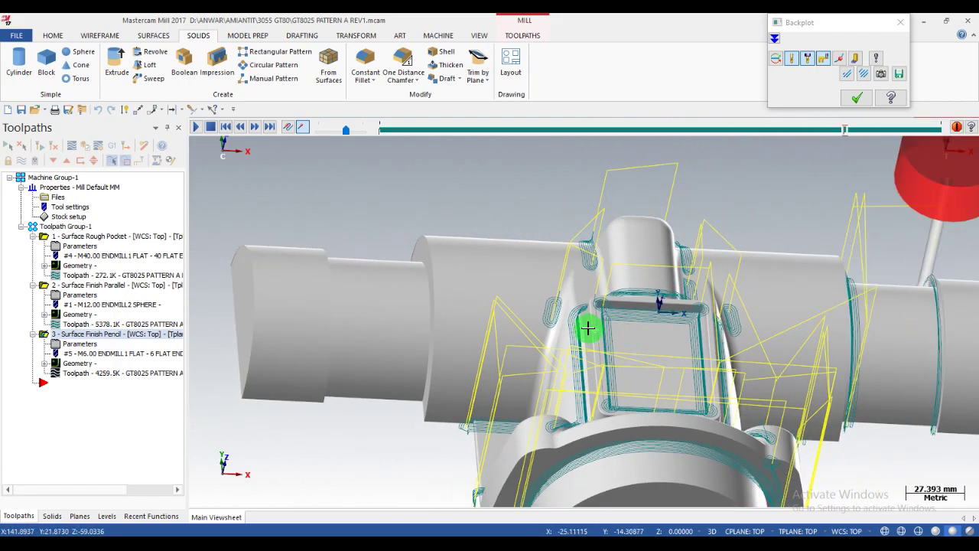
pyautogui.scroll(1, 857, 324)
pyautogui.scroll(1, 957, 317)
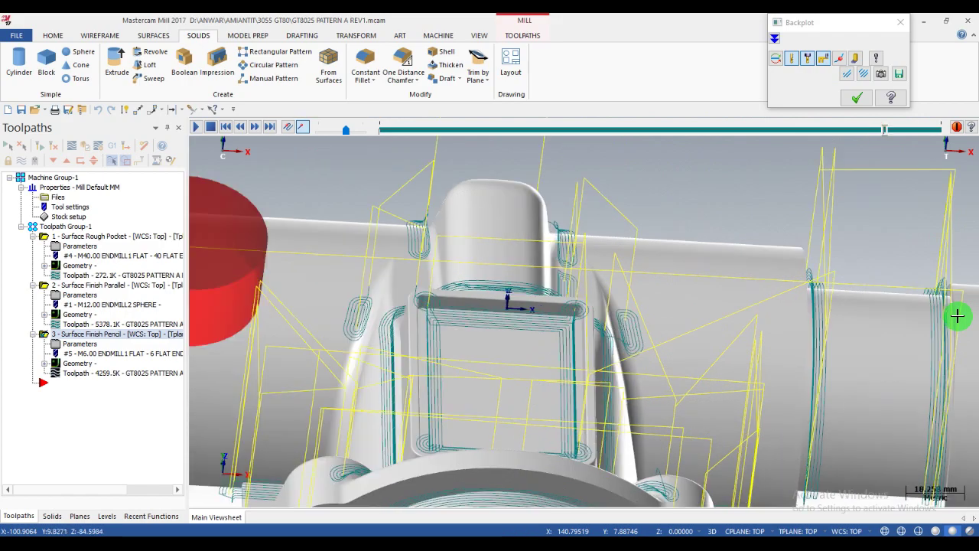
pyautogui.scroll(1, 844, 308)
pyautogui.scroll(-4, 845, 308)
pyautogui.moveTo(583, 311)
pyautogui.mouseDown(button='middle')
pyautogui.moveTo(507, 304)
pyautogui.moveTo(598, 226)
pyautogui.mouseUp(button='middle')
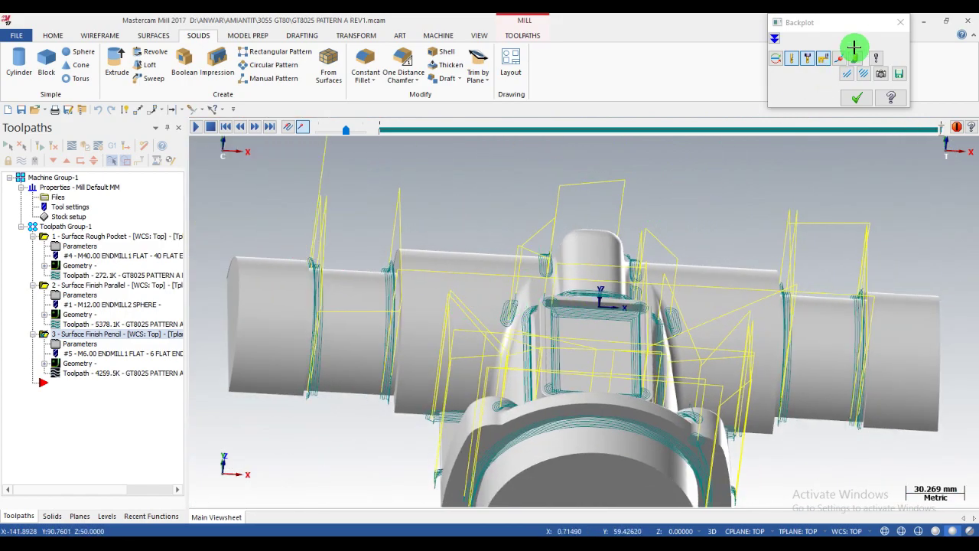
pyautogui.click(897, 36)
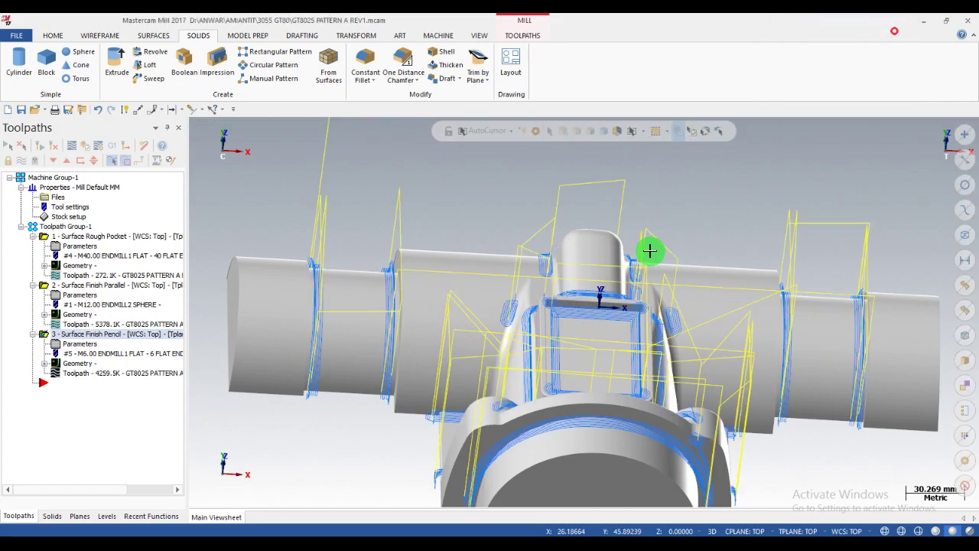
pyautogui.moveTo(649, 252); pyautogui.dragTo(653, 253, button='middle')
pyautogui.scroll(-3, 653, 253)
pyautogui.moveTo(628, 301)
pyautogui.mouseDown(button='middle')
pyautogui.moveTo(574, 292)
pyautogui.moveTo(595, 313)
pyautogui.moveTo(573, 279)
pyautogui.moveTo(582, 302)
pyautogui.mouseUp(button='middle')
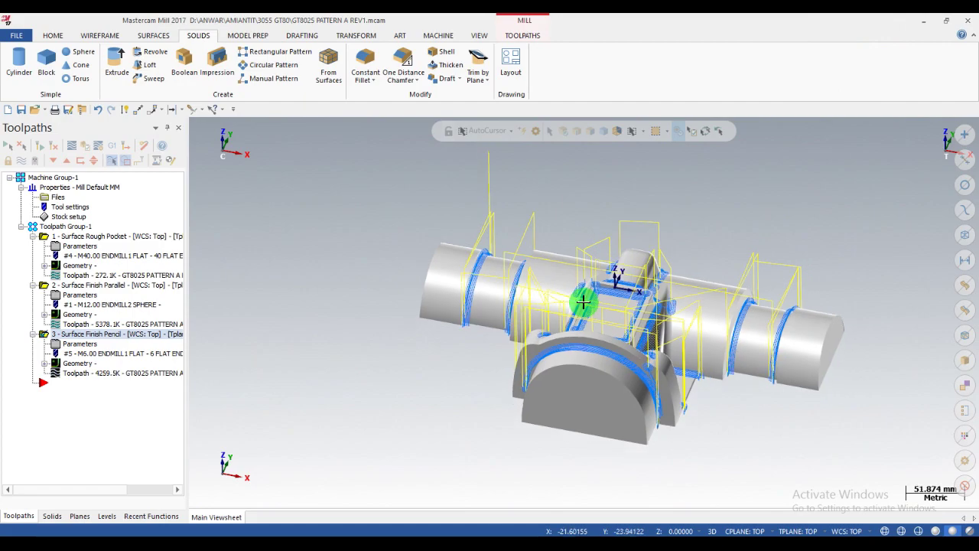
pyautogui.scroll(-1, 583, 303)
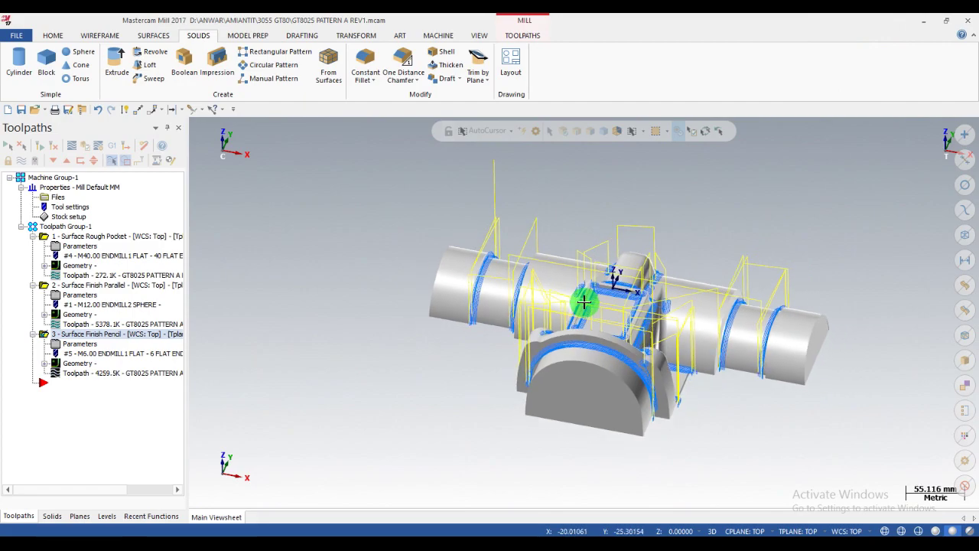